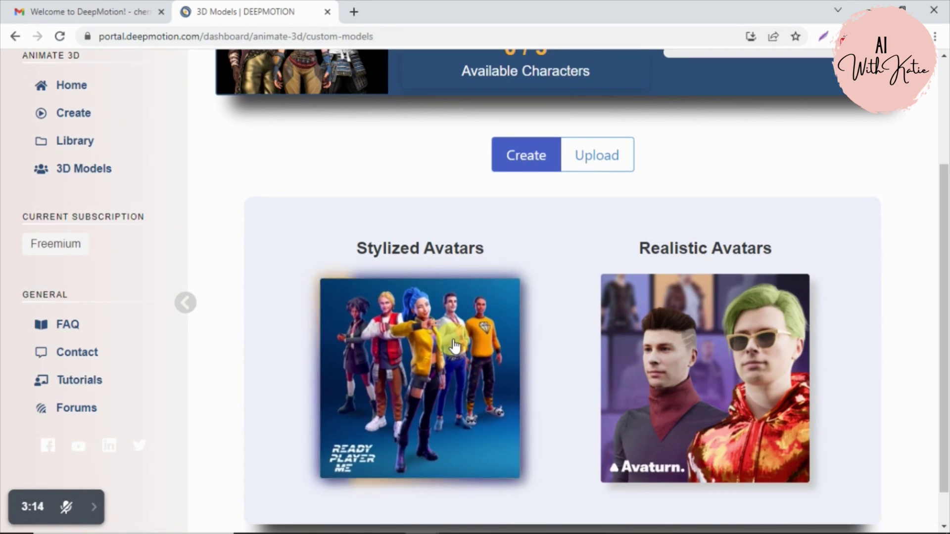
# Start a stylized Ready Player Me avatar with the Feminine body type and continue without a photo
pyautogui.click(453, 342)
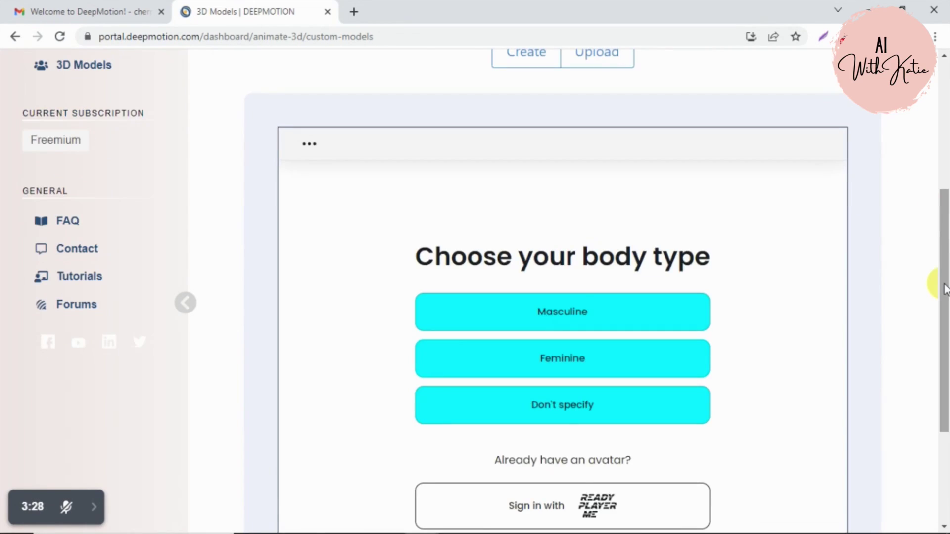
pyautogui.scroll(-1, 943, 319)
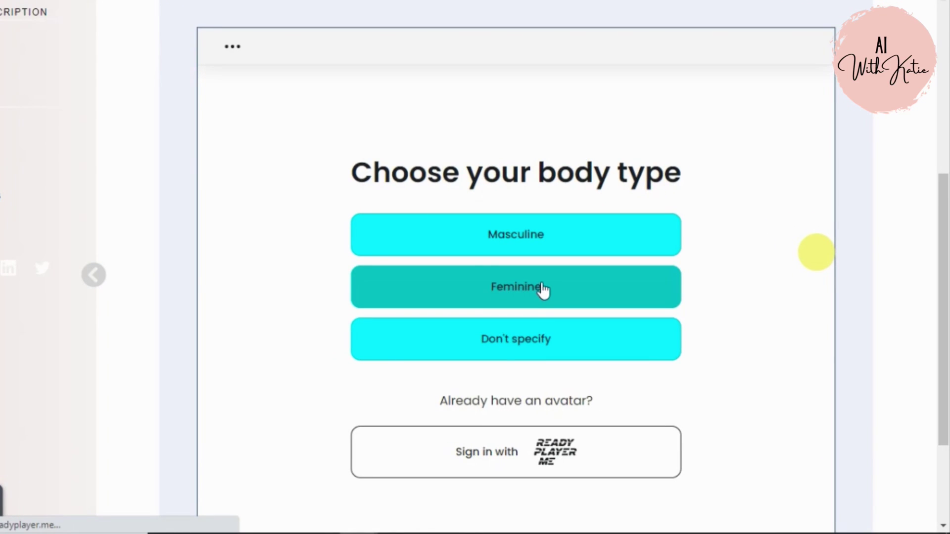
pyautogui.click(495, 288)
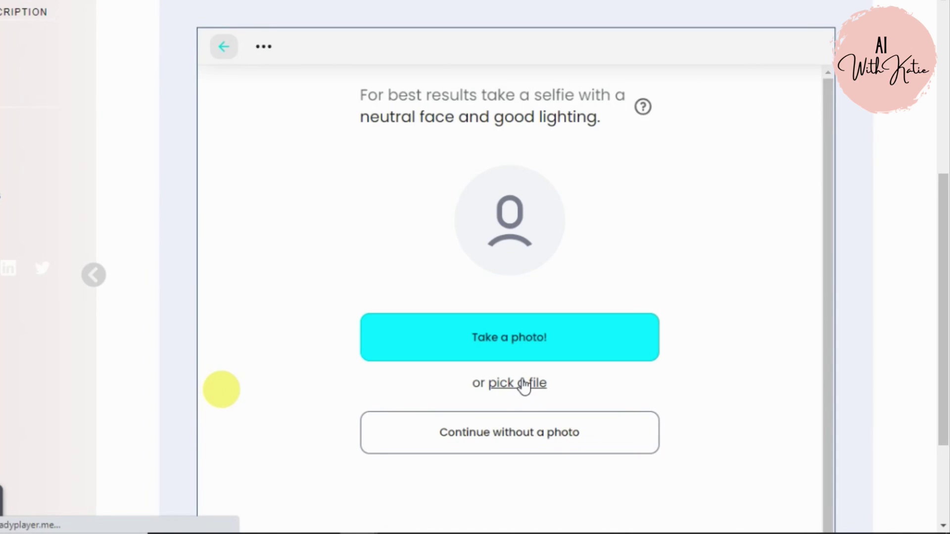
pyautogui.click(520, 436)
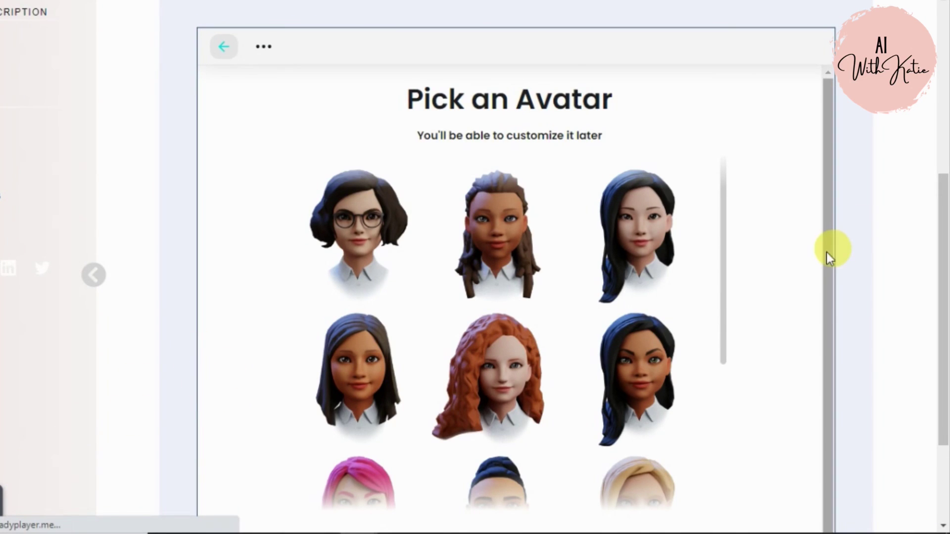
# Pick the preset avatar with long blonde side-swept hair and open it for customization
pyautogui.moveTo(827, 251); pyautogui.dragTo(843, 315)
pyautogui.moveTo(724, 287); pyautogui.dragTo(756, 464)
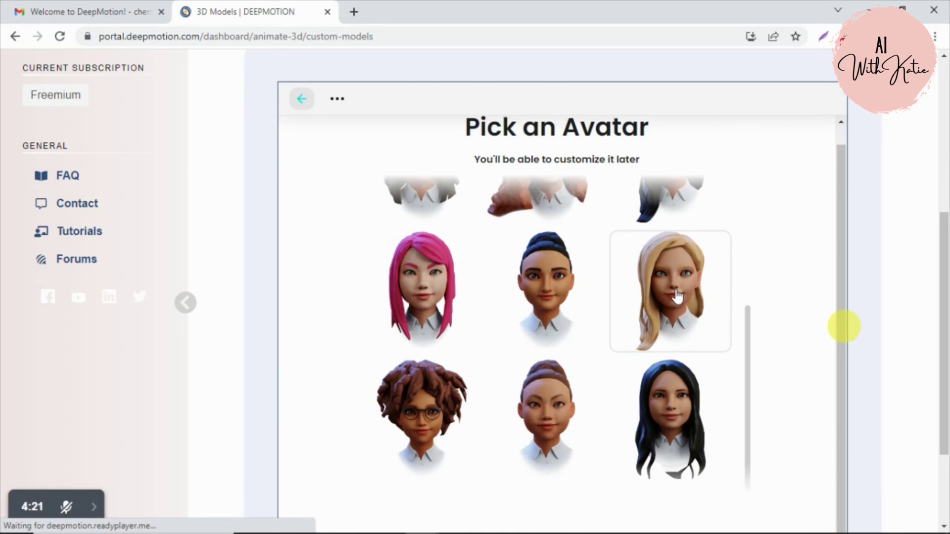
pyautogui.click(676, 292)
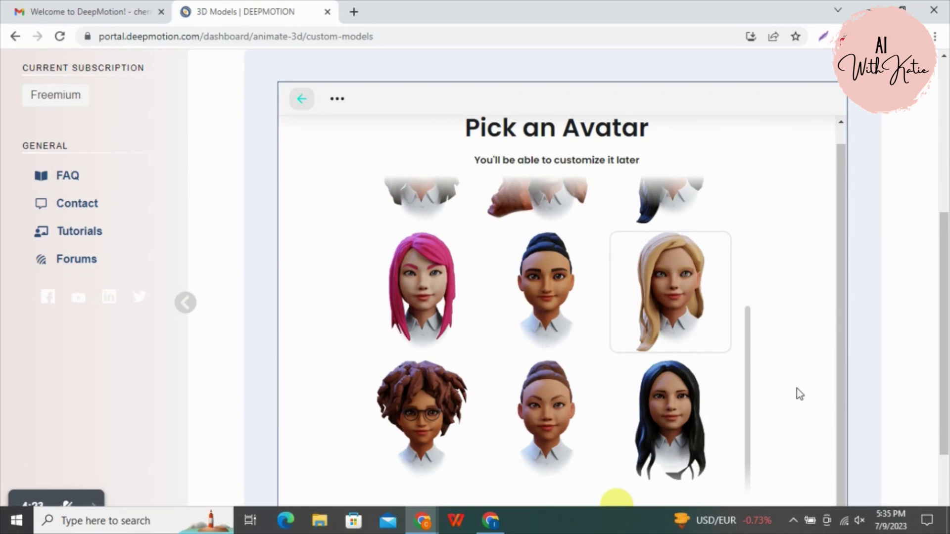
pyautogui.moveTo(944, 363); pyautogui.dragTo(949, 408)
pyautogui.click(556, 453)
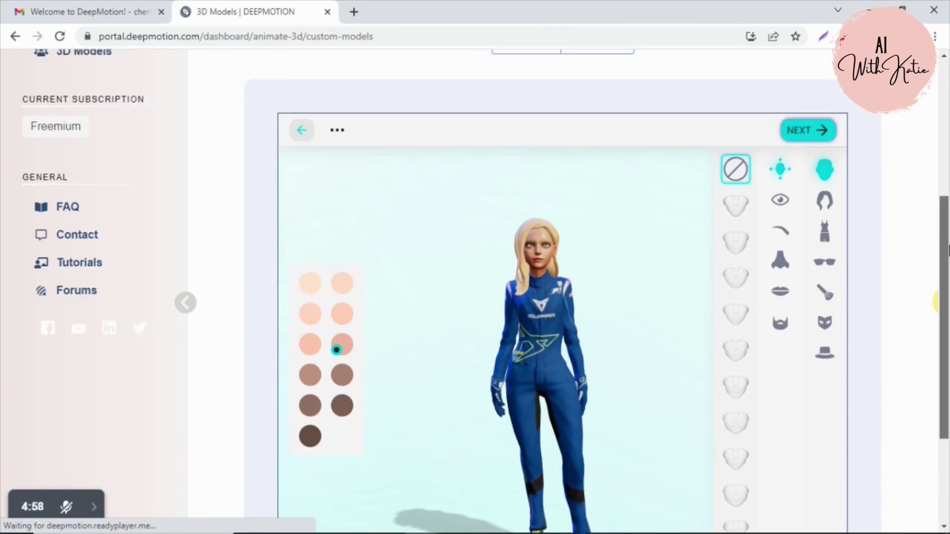
# Give the avatar's face a lighter skin tone, blue eyes and reddish-brown eyebrows
pyautogui.scroll(-1, 316, 324)
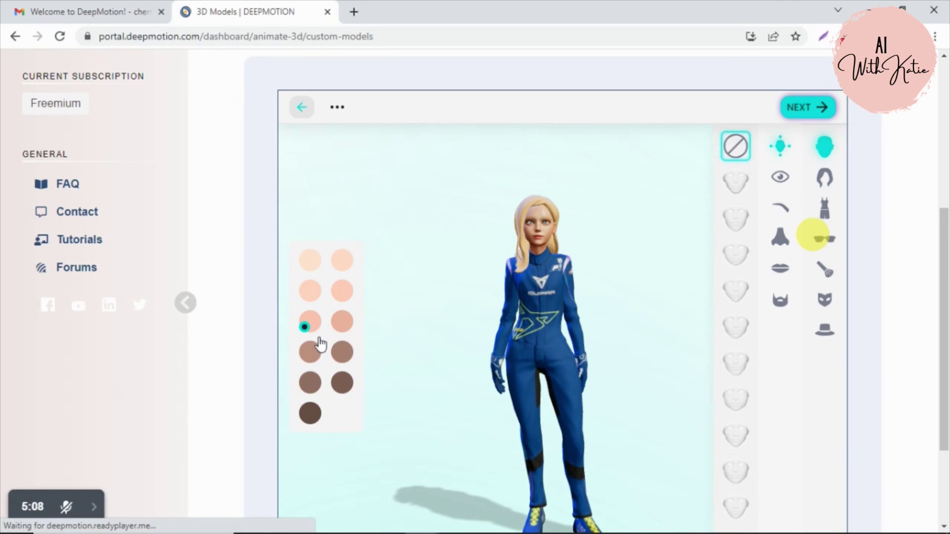
pyautogui.click(780, 177)
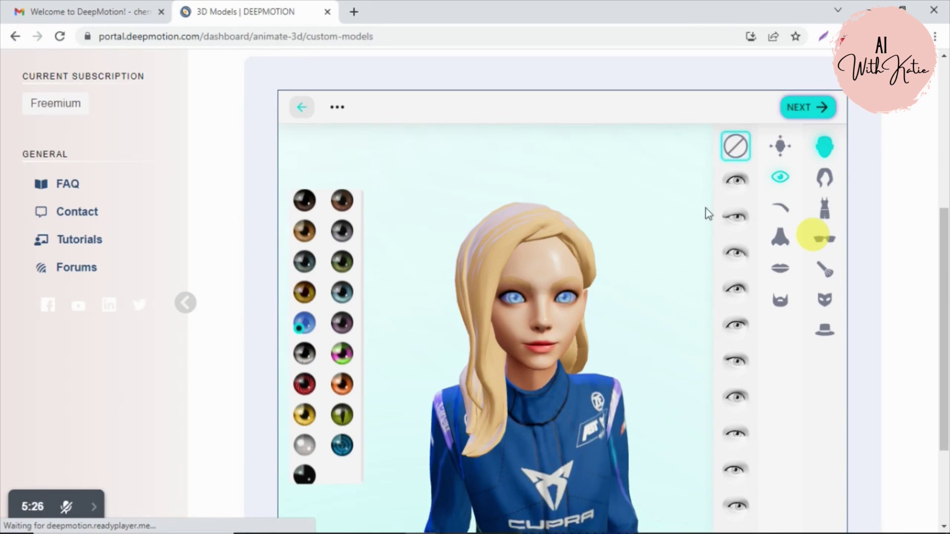
pyautogui.click(316, 307)
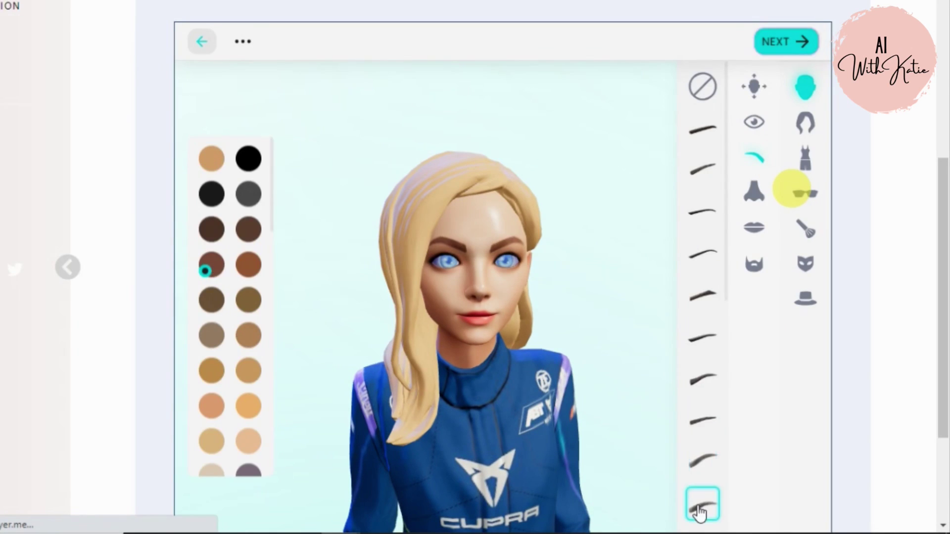
# Try the pink flame face makeup, replace it with a subtle look, and apply red lip makeup
pyautogui.click(753, 228)
pyautogui.click(806, 229)
pyautogui.click(752, 206)
pyautogui.click(709, 376)
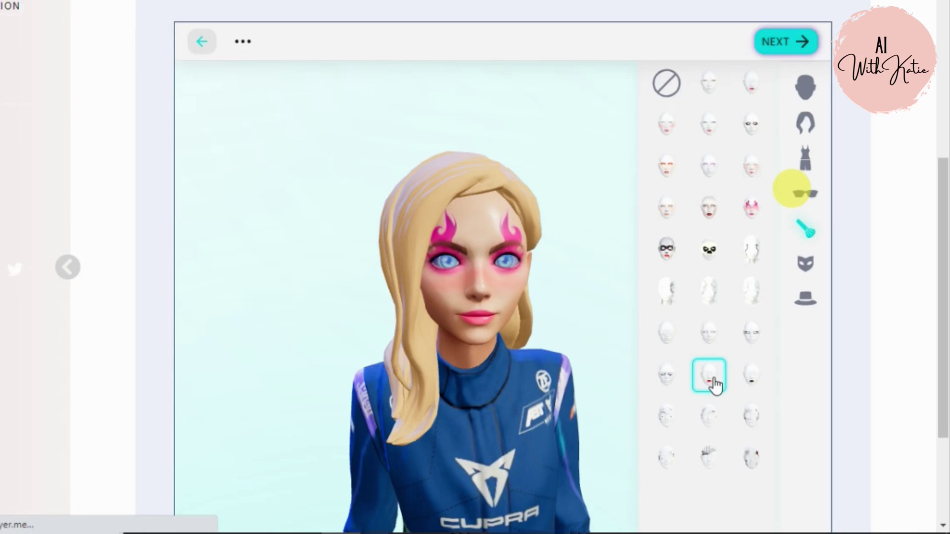
pyautogui.click(752, 167)
pyautogui.click(709, 123)
# Change the avatar's hairstyle to a high ponytail and set the hair colour to light brown
pyautogui.click(805, 123)
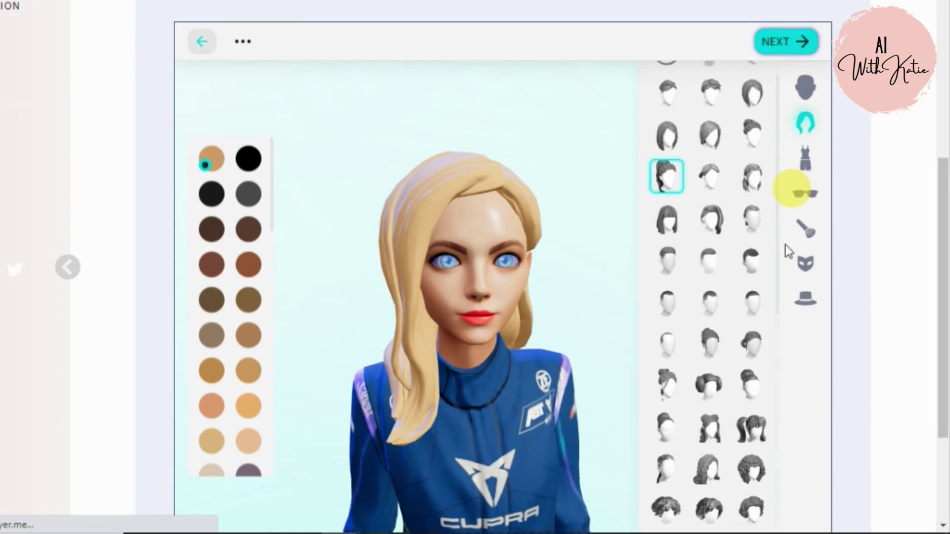
pyautogui.click(246, 337)
pyautogui.scroll(2, 780, 378)
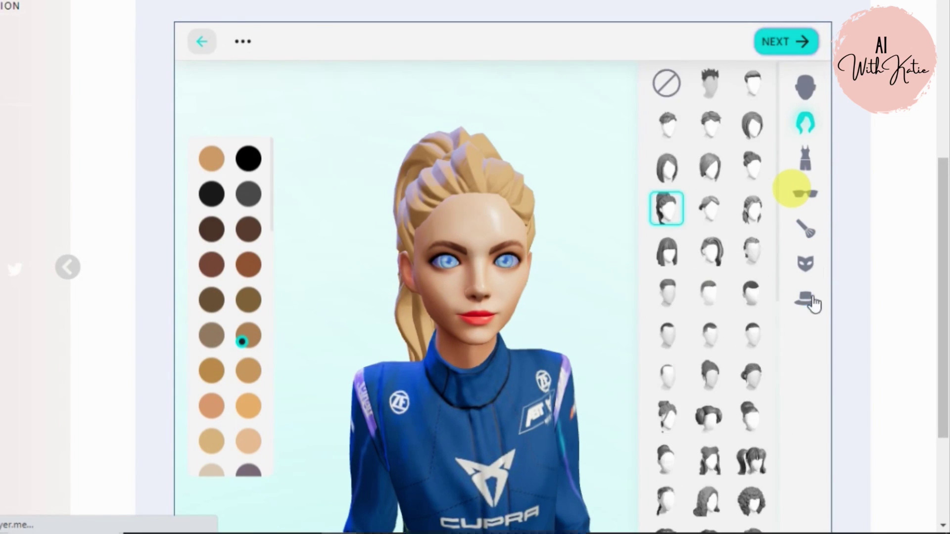
# Dress the avatar in the Pull&Bear outfit with turquoise halter top and beige mini skirt, leaving the glasses off
pyautogui.click(806, 158)
pyautogui.scroll(-10, 780, 347)
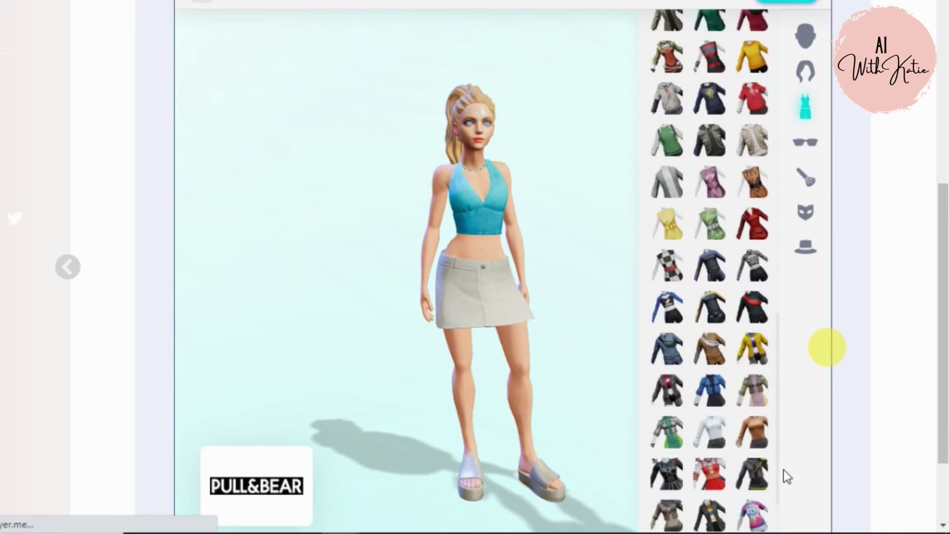
pyautogui.scroll(10, 785, 473)
pyautogui.click(805, 125)
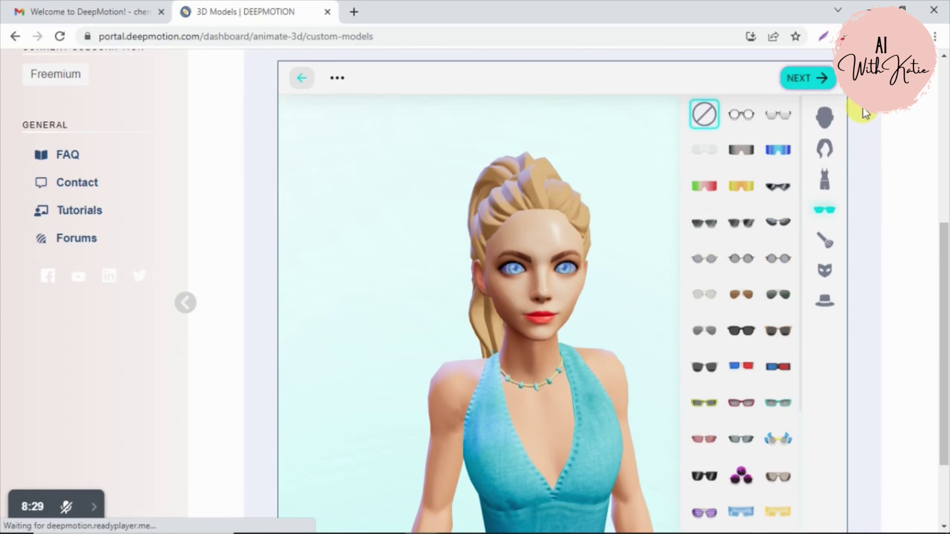
# Finish the avatar without signing up and save it as a new character with its name entered
pyautogui.click(811, 79)
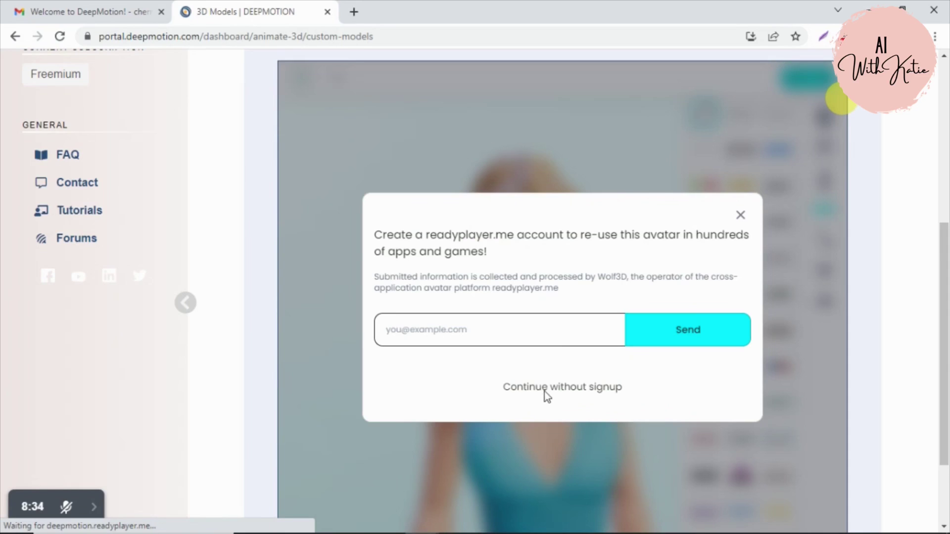
pyautogui.click(572, 389)
pyautogui.click(524, 297)
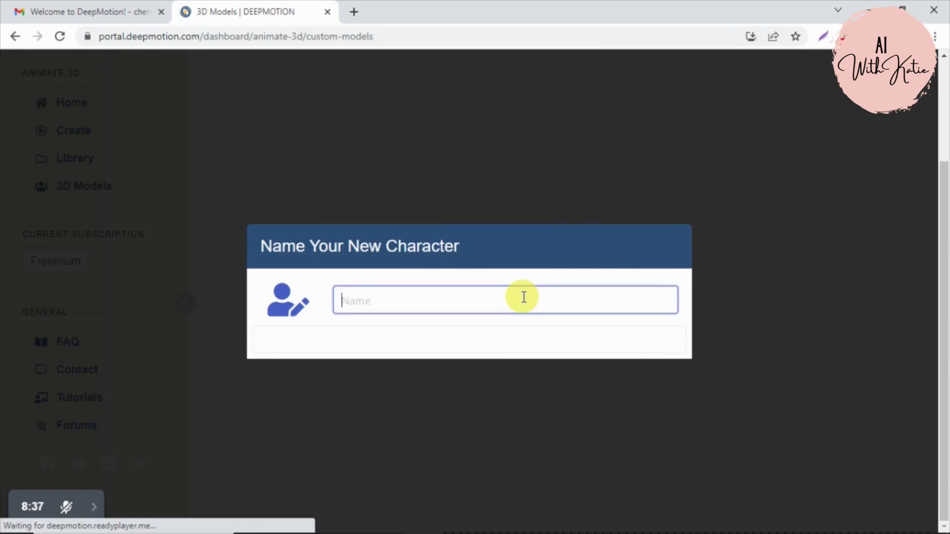
pyautogui.write('Katie')
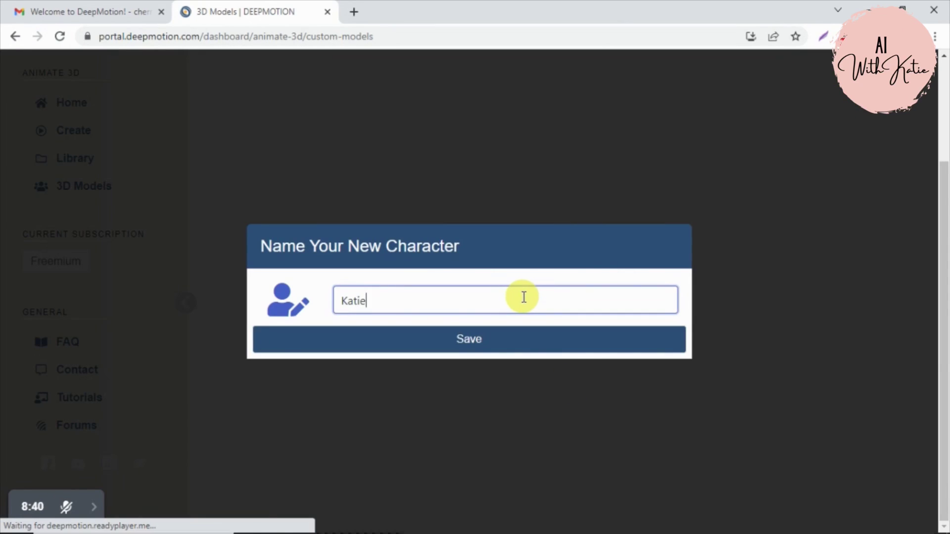
pyautogui.click(487, 346)
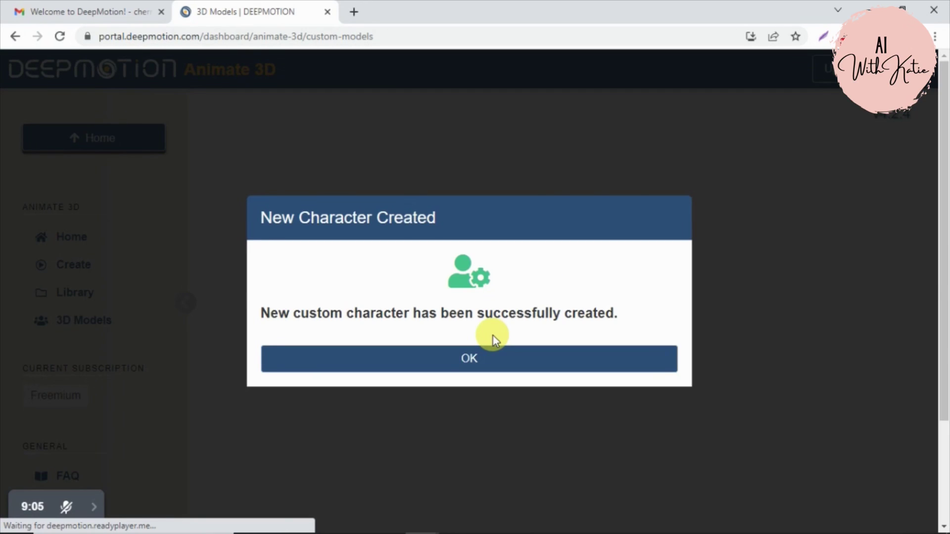
pyautogui.click(482, 357)
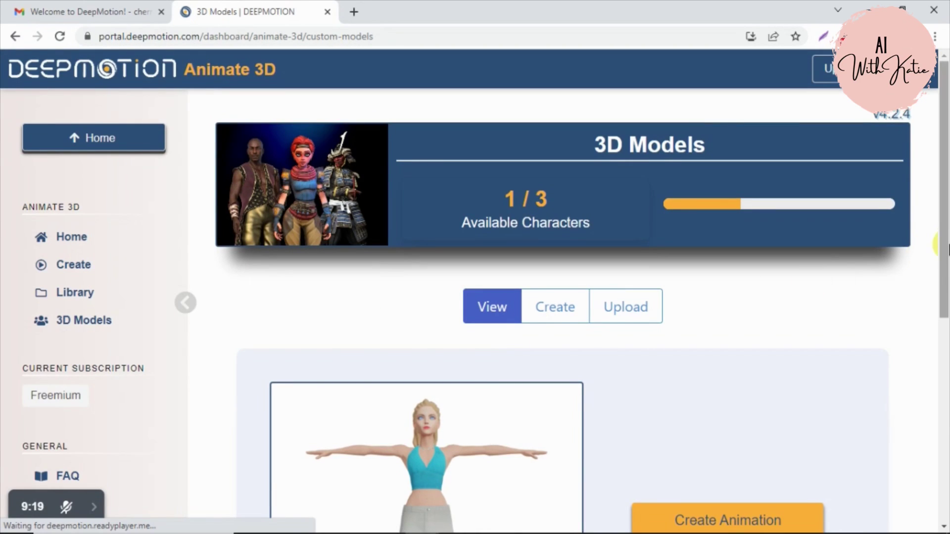
# Start creating an animation with the new character and rename the source video file as exercise
pyautogui.scroll(-5, 574, 388)
pyautogui.click(567, 389)
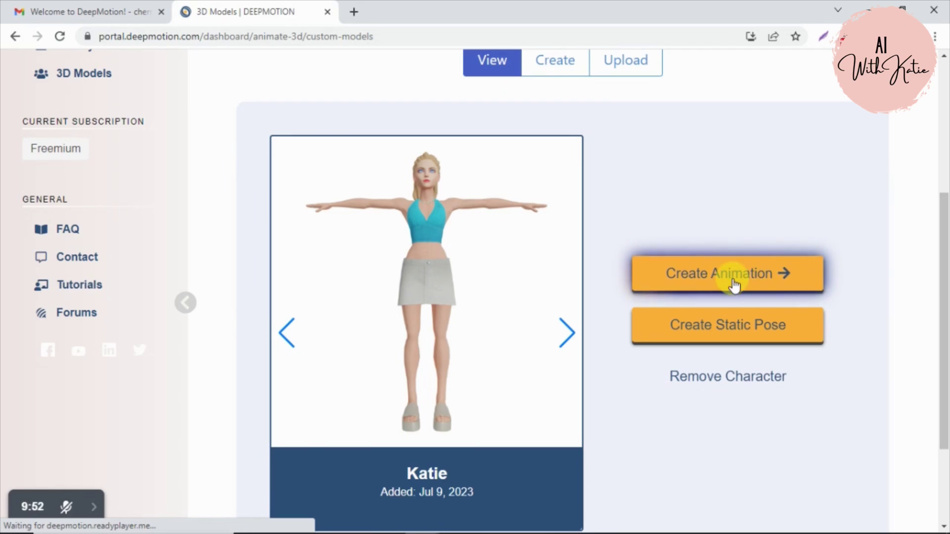
pyautogui.click(747, 280)
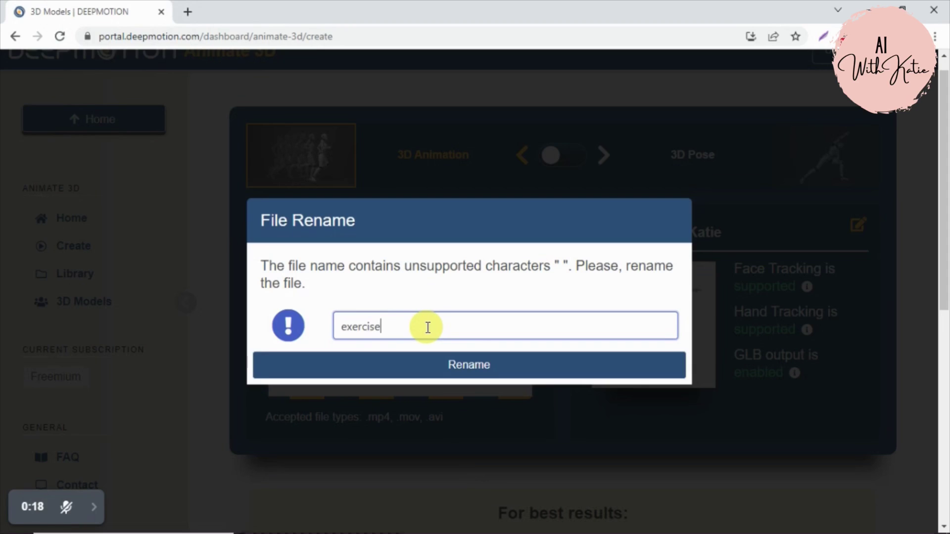
pyautogui.click(467, 364)
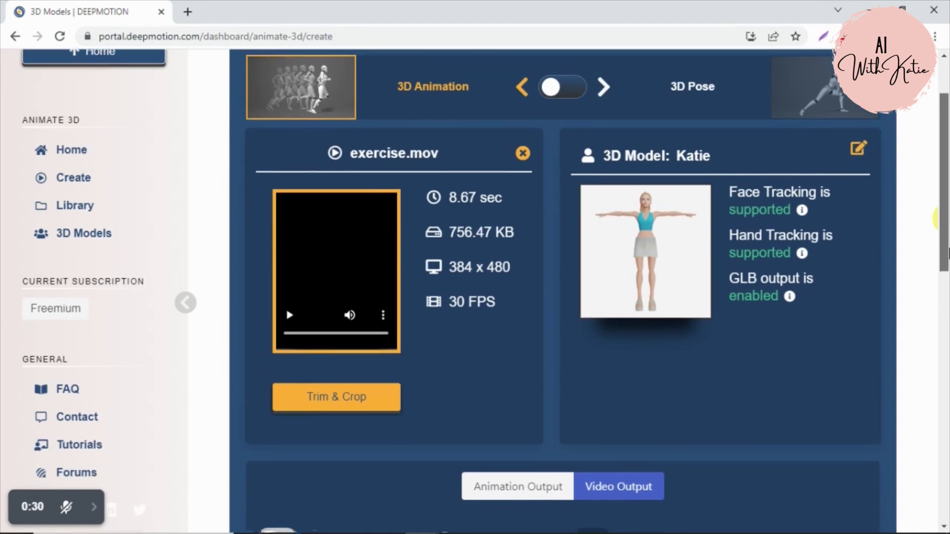
# Trim about 0.2 seconds from the start of the exercise video and crop it to 384 x 300
pyautogui.click(346, 341)
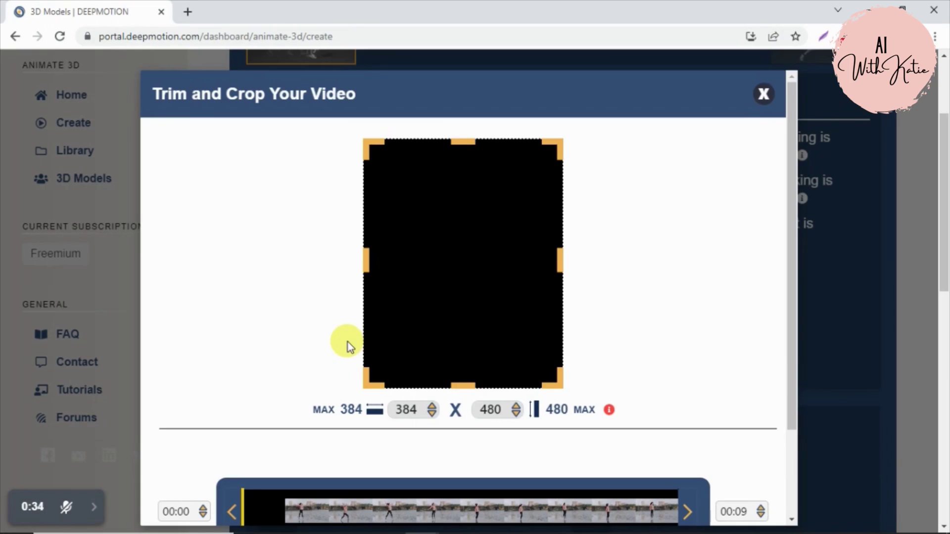
pyautogui.moveTo(236, 507); pyautogui.dragTo(245, 507)
pyautogui.moveTo(465, 388); pyautogui.dragTo(463, 319)
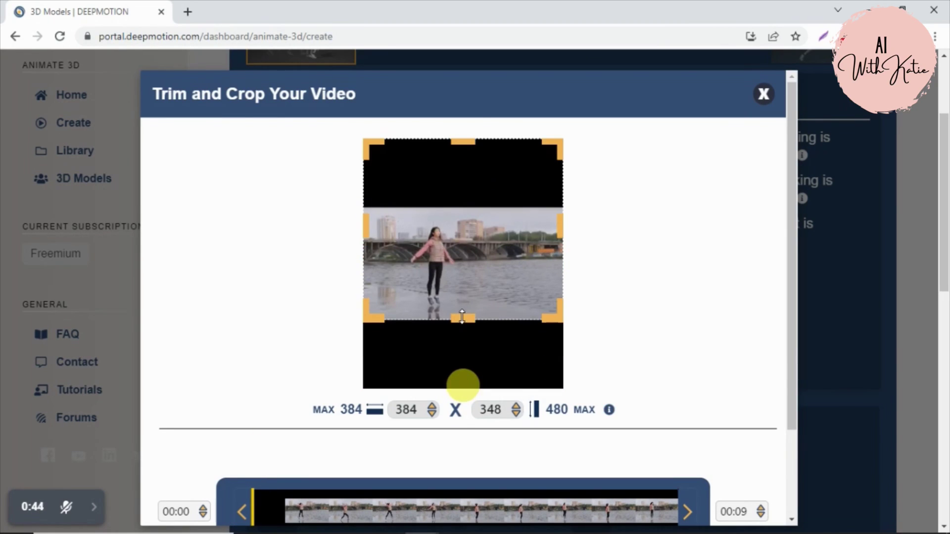
pyautogui.moveTo(462, 141); pyautogui.dragTo(462, 164)
pyautogui.moveTo(479, 222); pyautogui.dragTo(479, 241)
pyautogui.moveTo(790, 252); pyautogui.dragTo(801, 361)
pyautogui.click(736, 494)
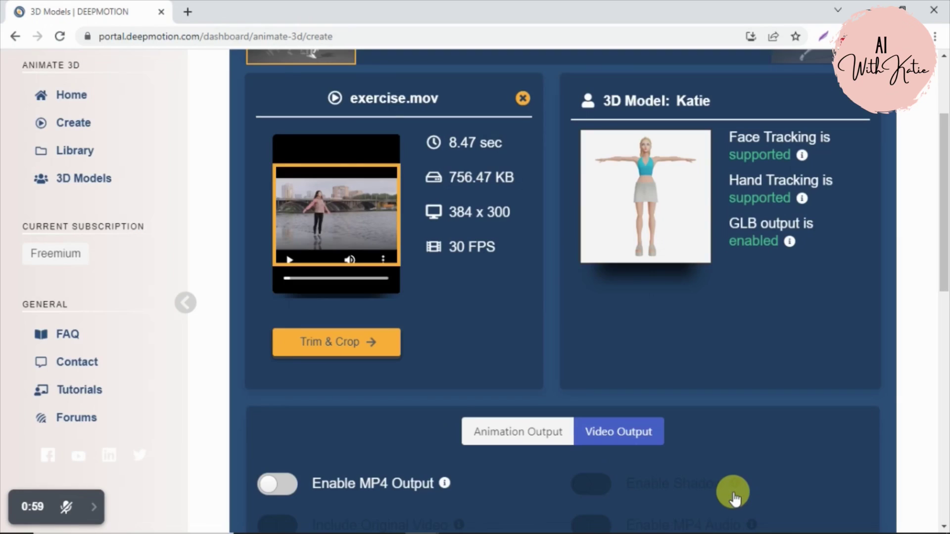
# Enable MP4 output, exclude the original video, and set the custom background to Solid green
pyautogui.scroll(-3, 841, 292)
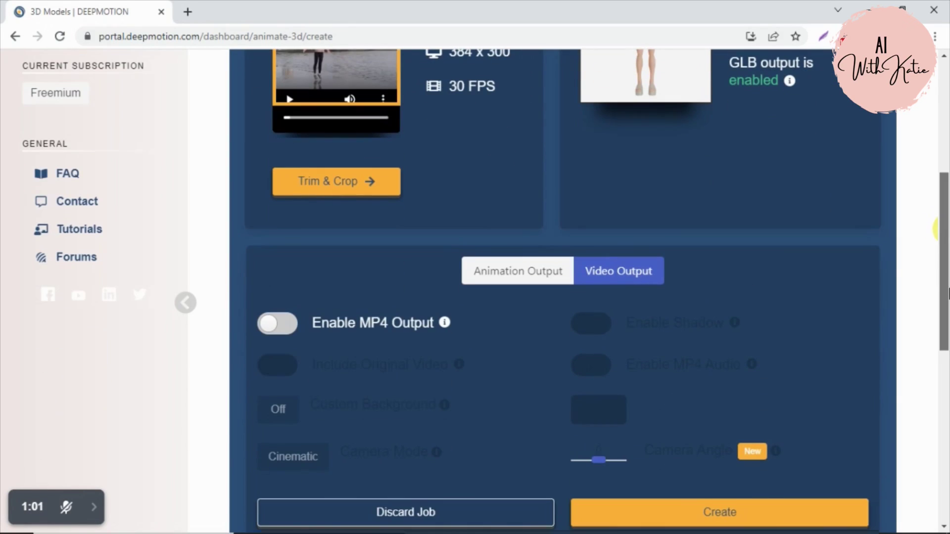
pyautogui.click(280, 325)
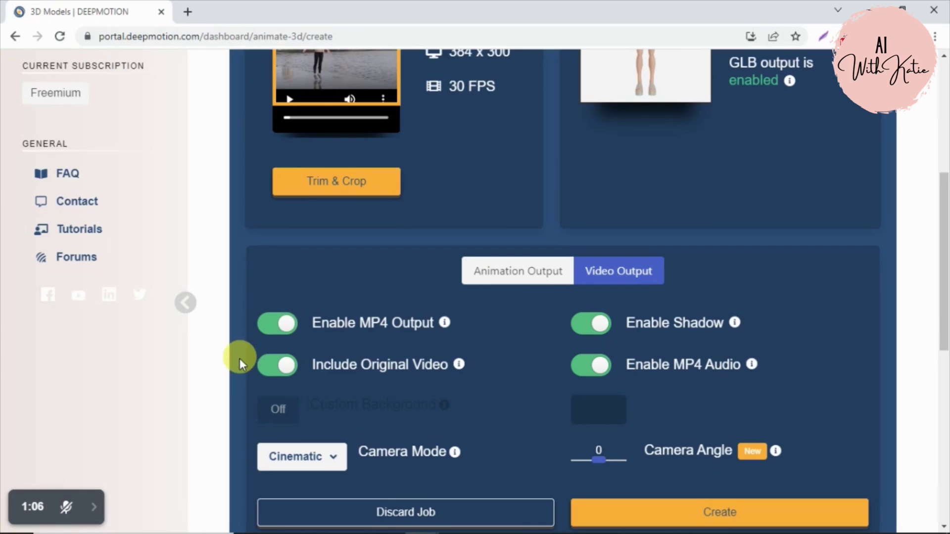
pyautogui.click(279, 372)
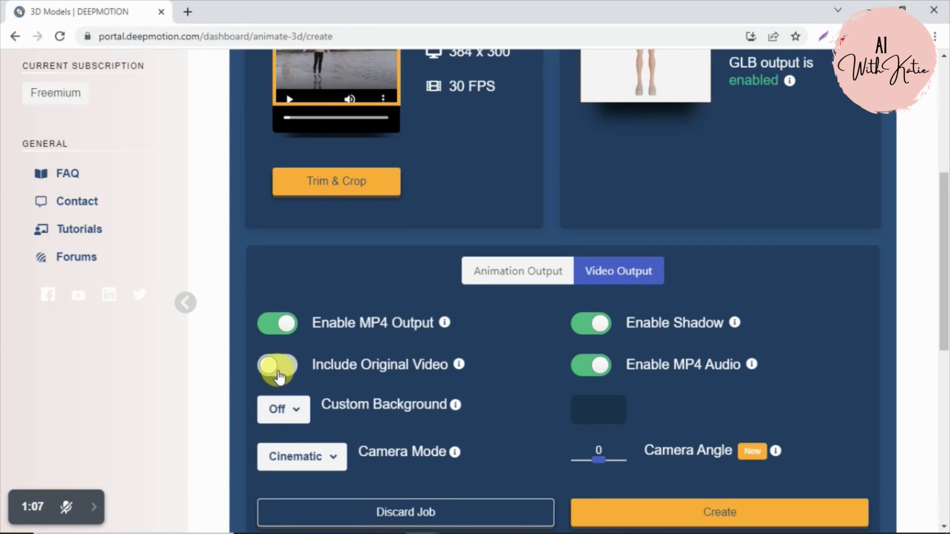
pyautogui.click(290, 421)
pyautogui.click(290, 464)
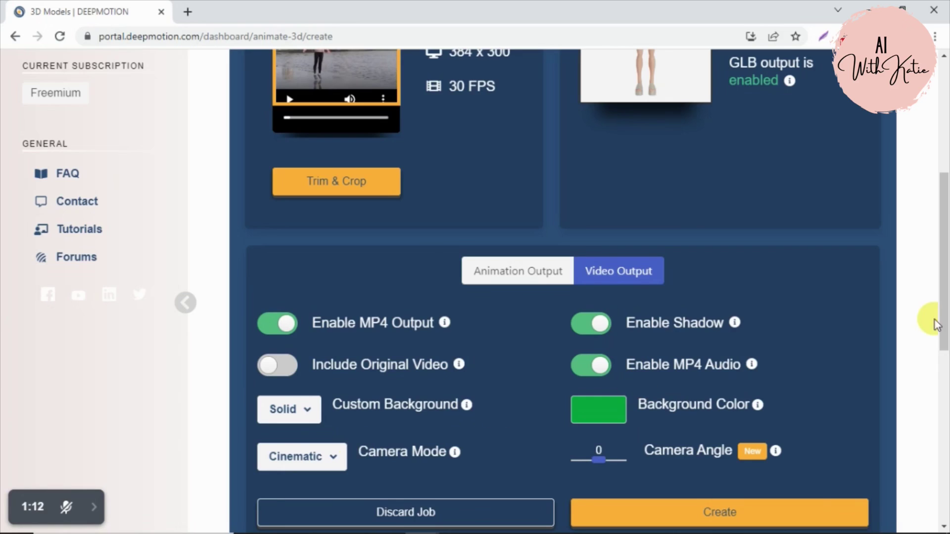
# Set the camera mode to Cinematic and disable the shadow for the video output
pyautogui.moveTo(933, 318); pyautogui.dragTo(933, 361)
pyautogui.click(313, 354)
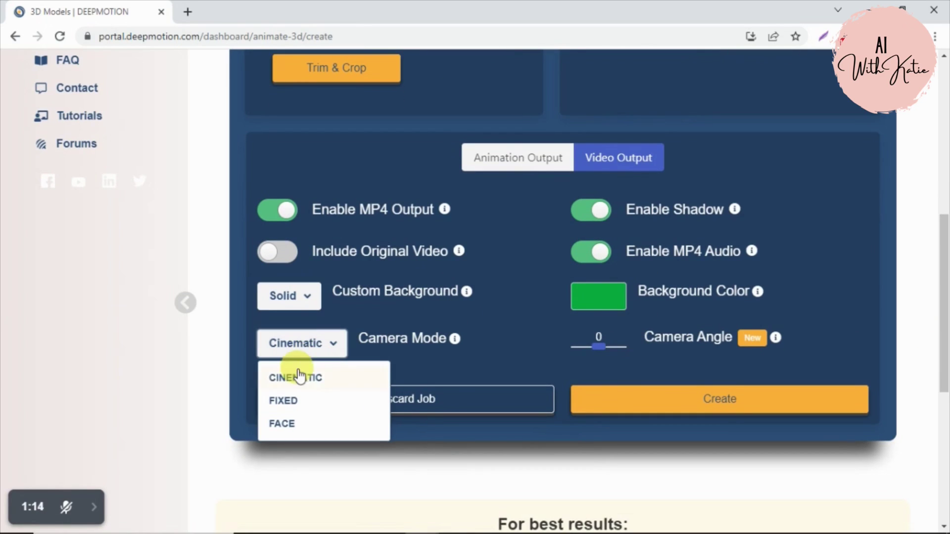
pyautogui.click(315, 376)
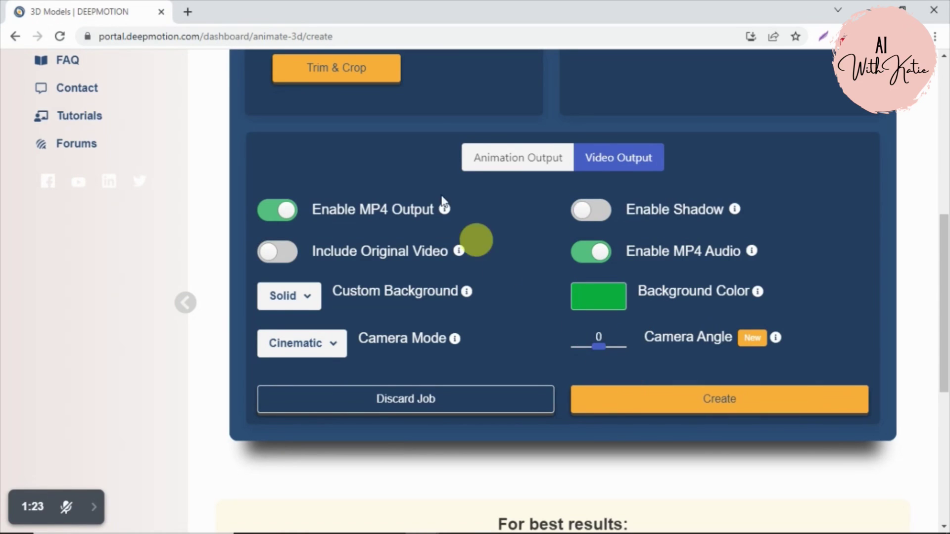
# Create the animation, review its settings summary, and start the job
pyautogui.click(717, 412)
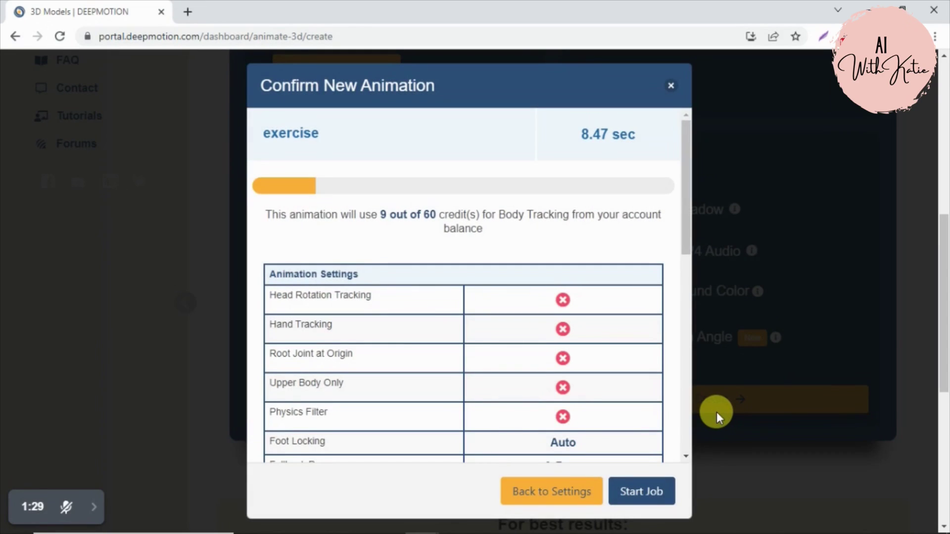
pyautogui.scroll(-10, 687, 225)
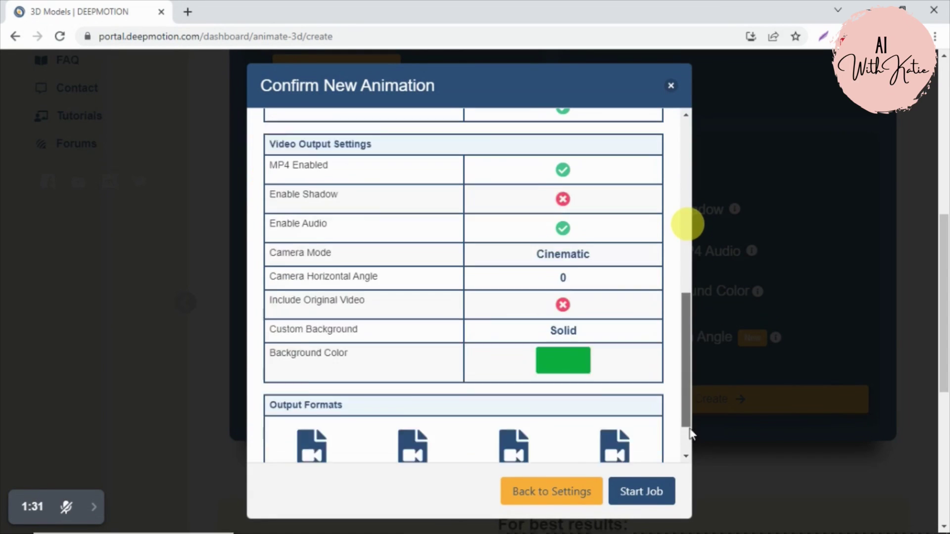
pyautogui.click(642, 492)
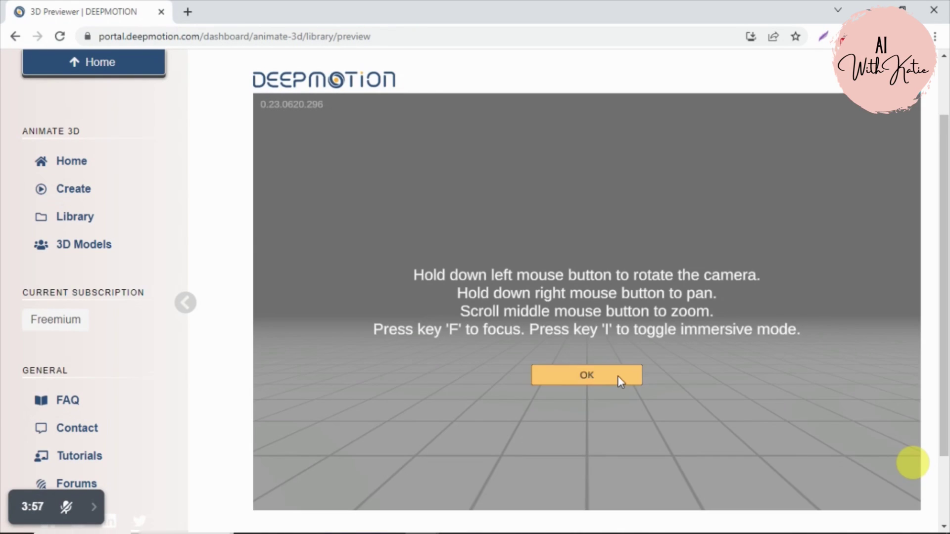
# Dismiss the camera hints and inspect the animated character from several angles in the 3D previewer
pyautogui.click(618, 375)
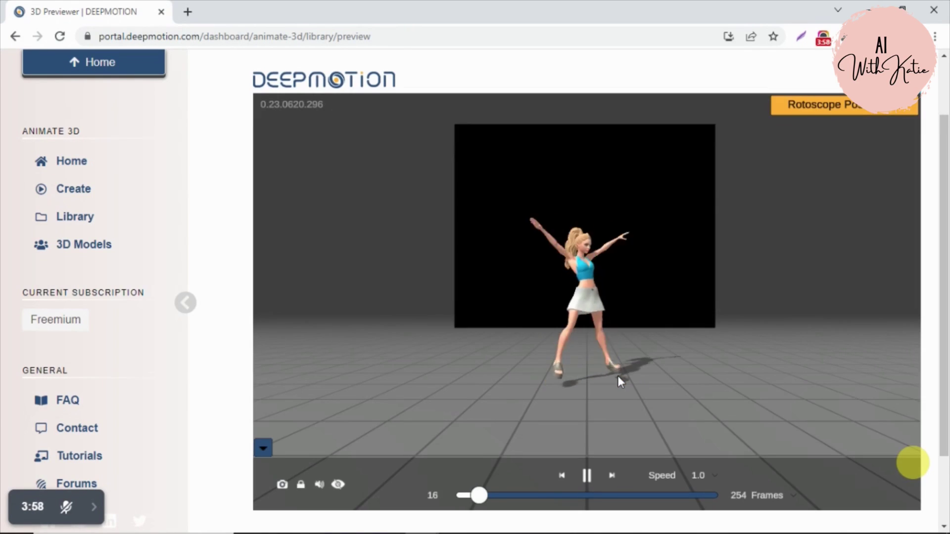
pyautogui.moveTo(617, 376); pyautogui.dragTo(391, 360)
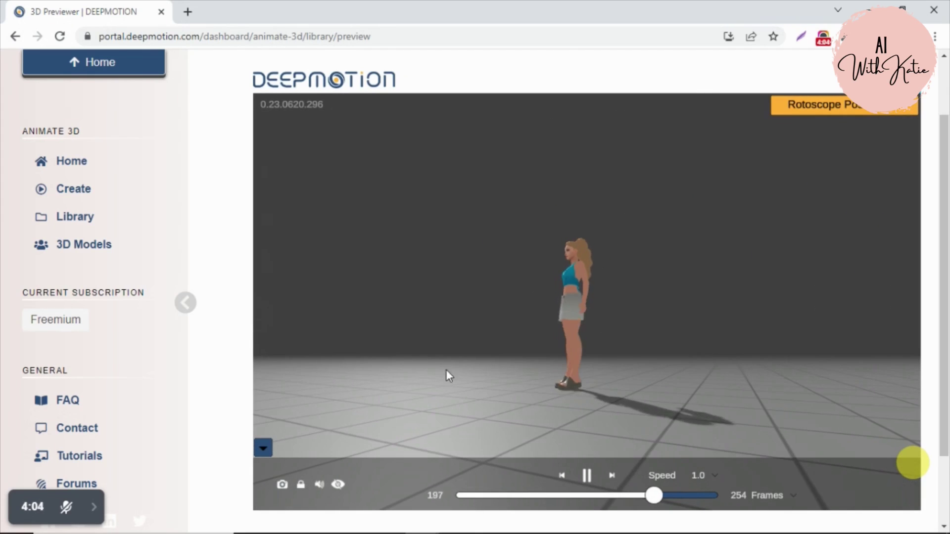
pyautogui.moveTo(448, 376); pyautogui.dragTo(755, 420)
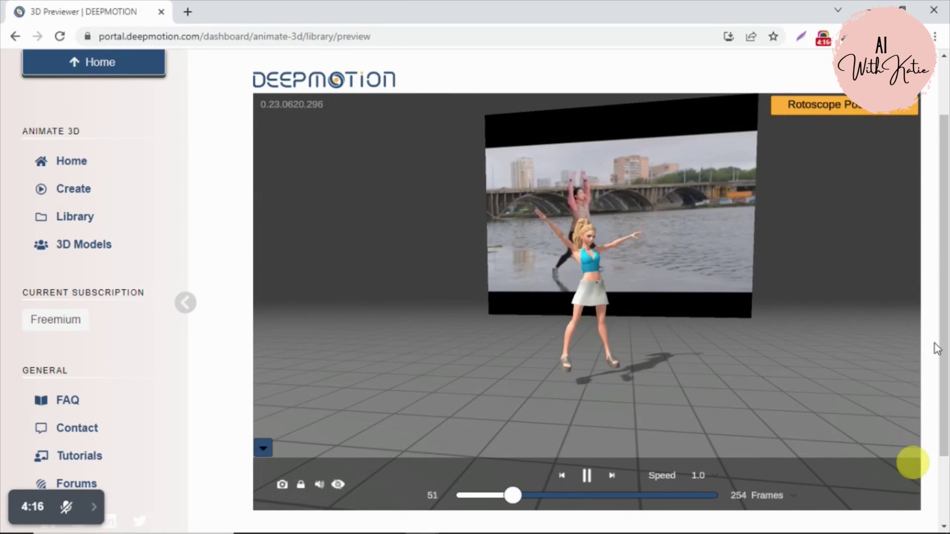
# Download the finished exercise animation in MP4 format
pyautogui.scroll(-2, 841, 421)
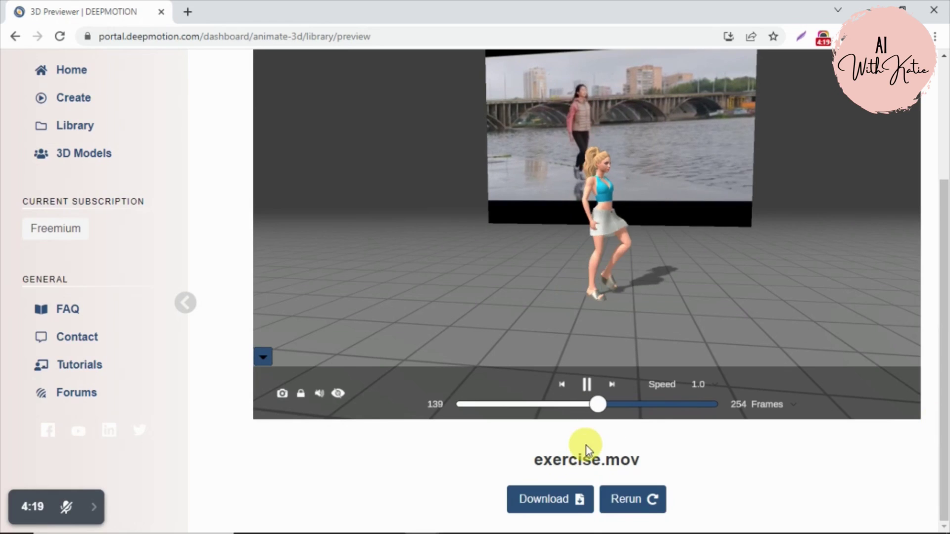
pyautogui.click(556, 497)
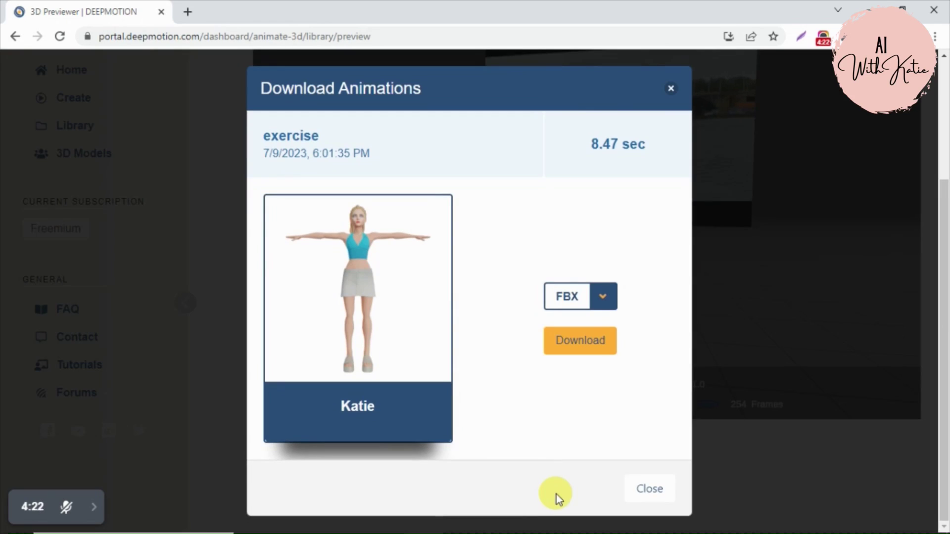
pyautogui.click(606, 298)
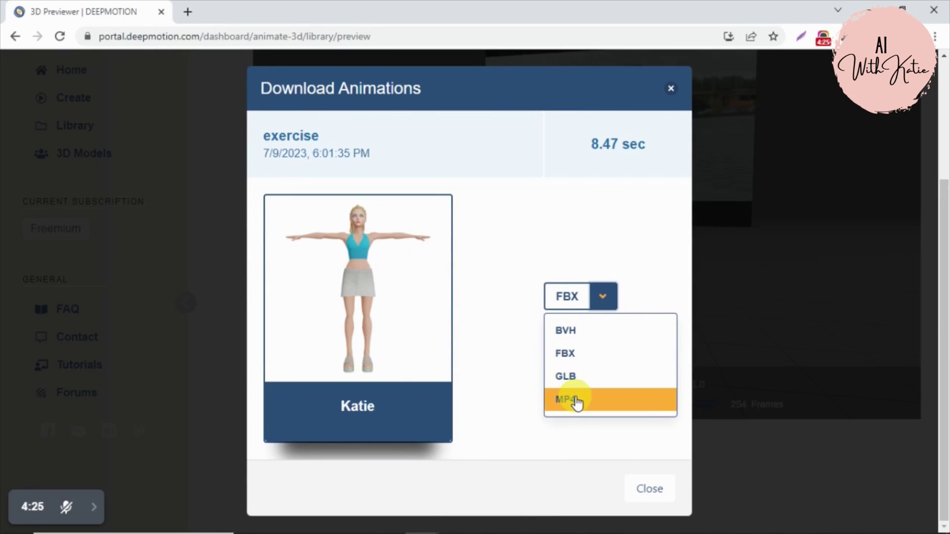
pyautogui.click(575, 398)
pyautogui.click(578, 341)
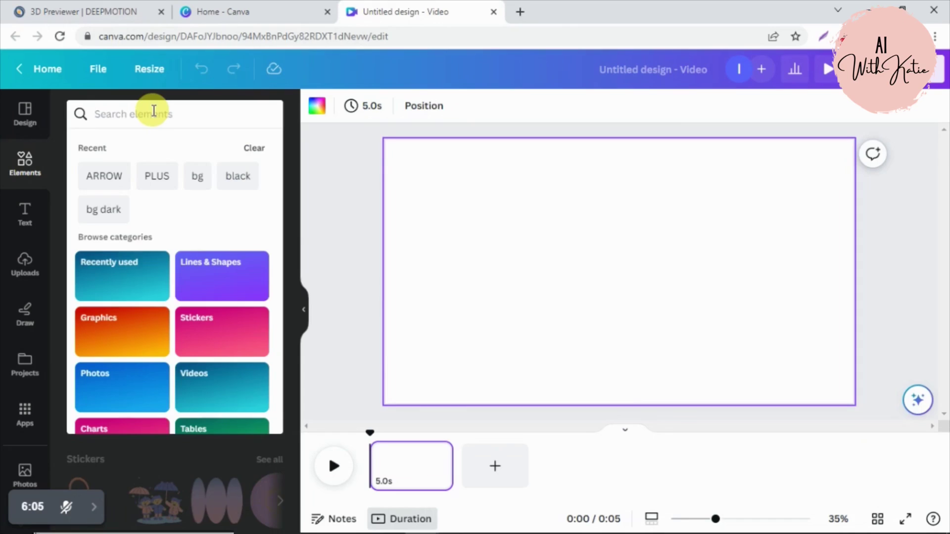
# In the Canva video design, search the elements for "animation" and browse the video results for a background
pyautogui.write('animation')
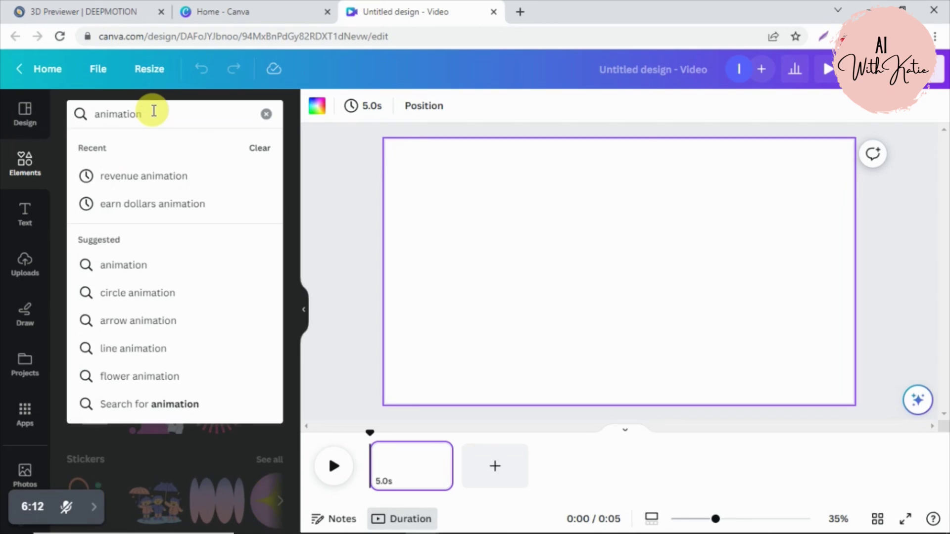
pyautogui.press('Return')
pyautogui.click(209, 148)
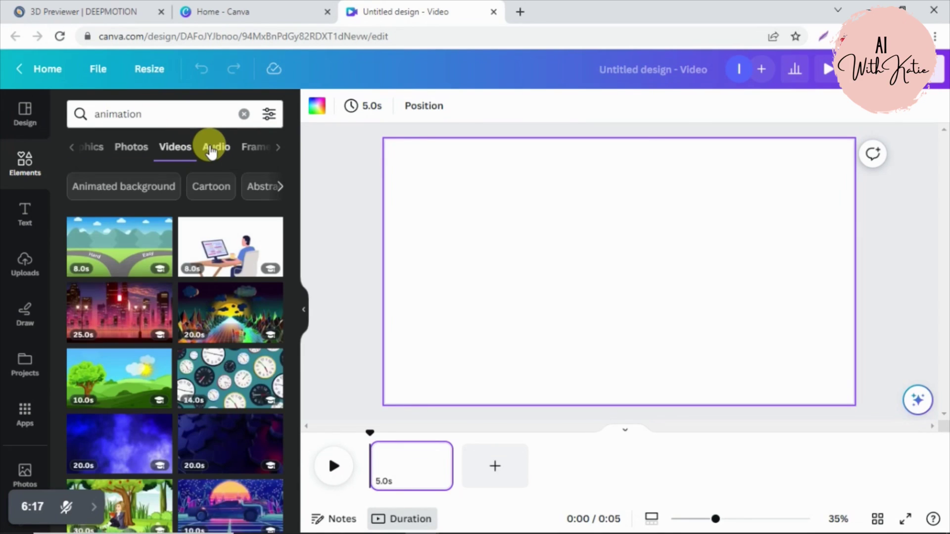
pyautogui.scroll(-15, 292, 297)
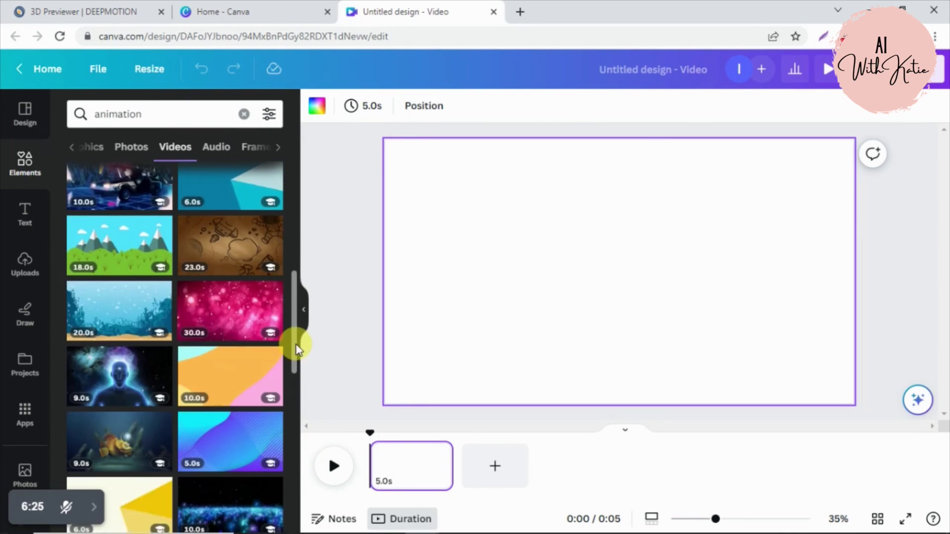
pyautogui.scroll(-6, 295, 381)
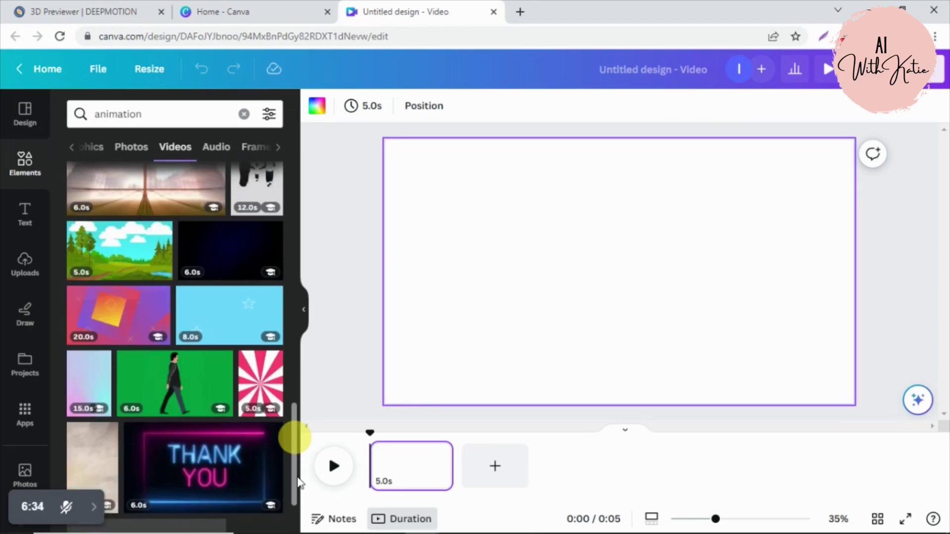
# Try a "seaside" search for an alternative background video
pyautogui.scroll(20, 297, 386)
pyautogui.click(191, 117)
pyautogui.write('seaside')
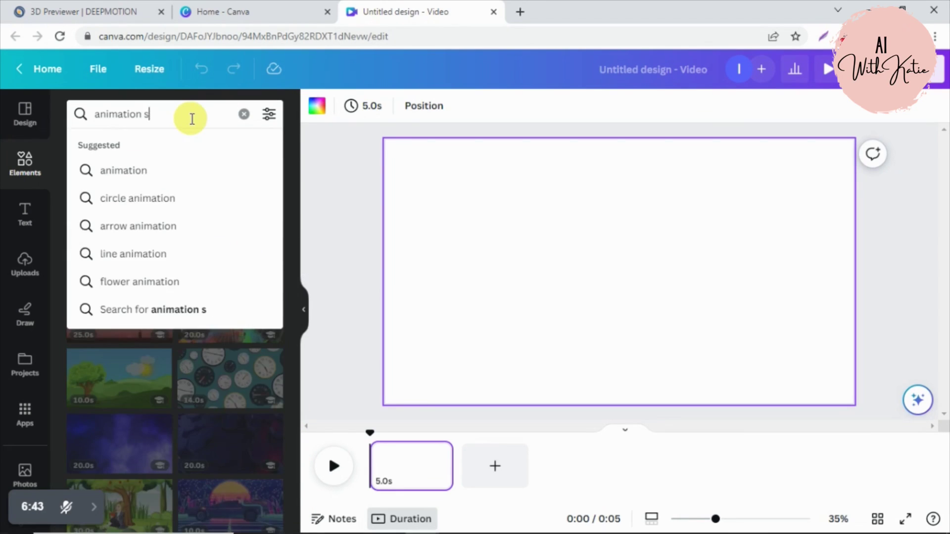
pyautogui.press('Return')
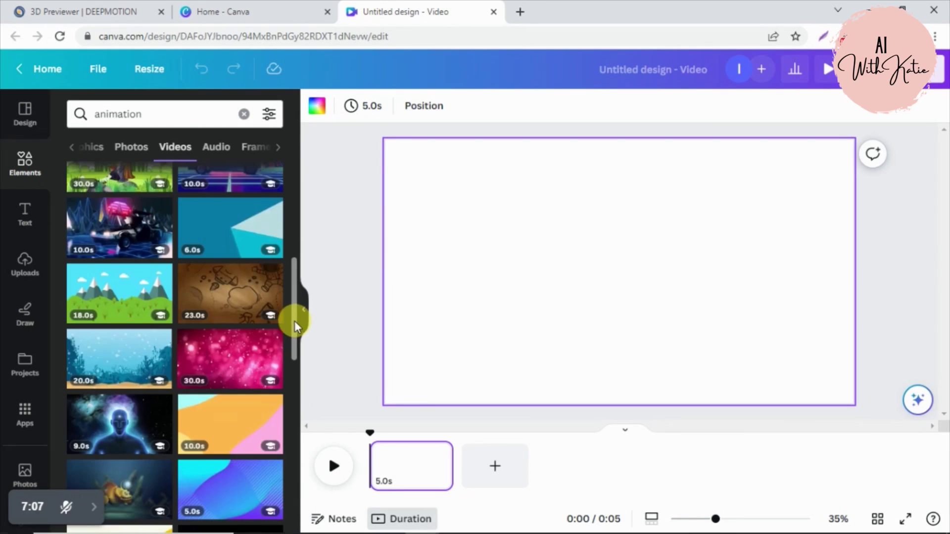
# Add the 5-second green landscape clip with trees and clouds from the animation videos and set it as the page background
pyautogui.scroll(-5, 294, 320)
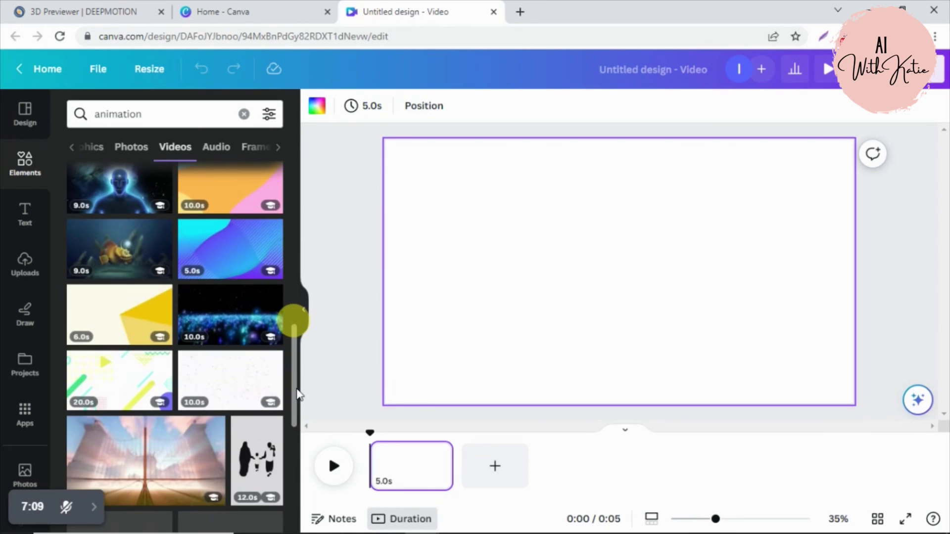
pyautogui.moveTo(298, 426); pyautogui.dragTo(297, 446)
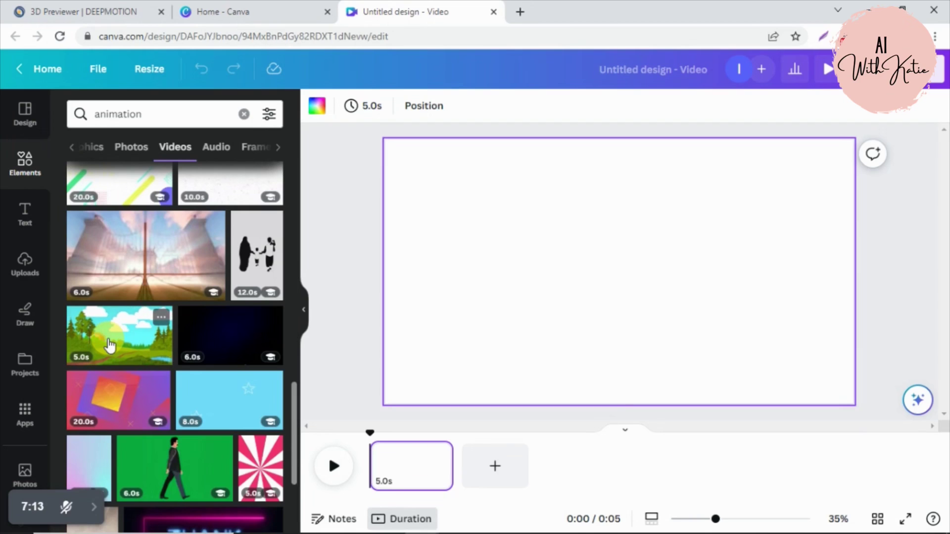
pyautogui.click(110, 346)
pyautogui.rightClick(536, 252)
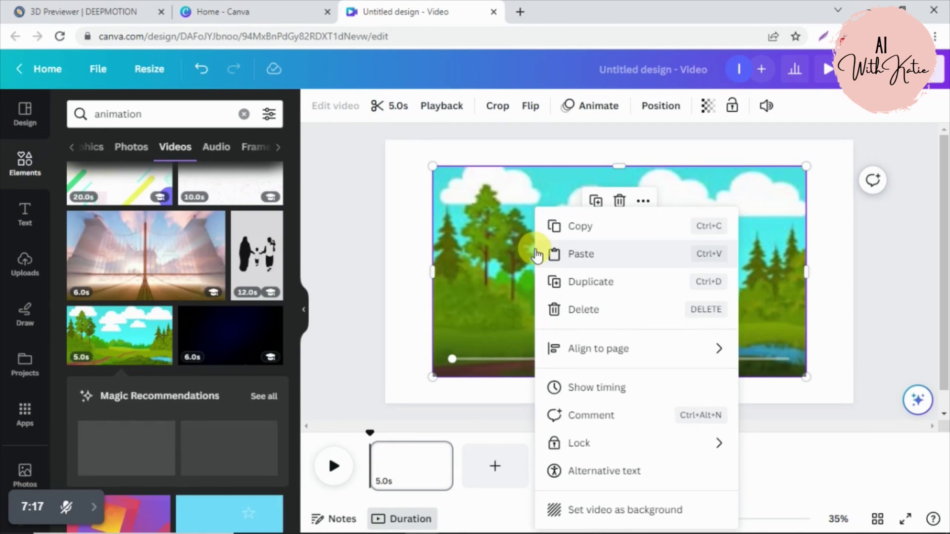
pyautogui.click(619, 509)
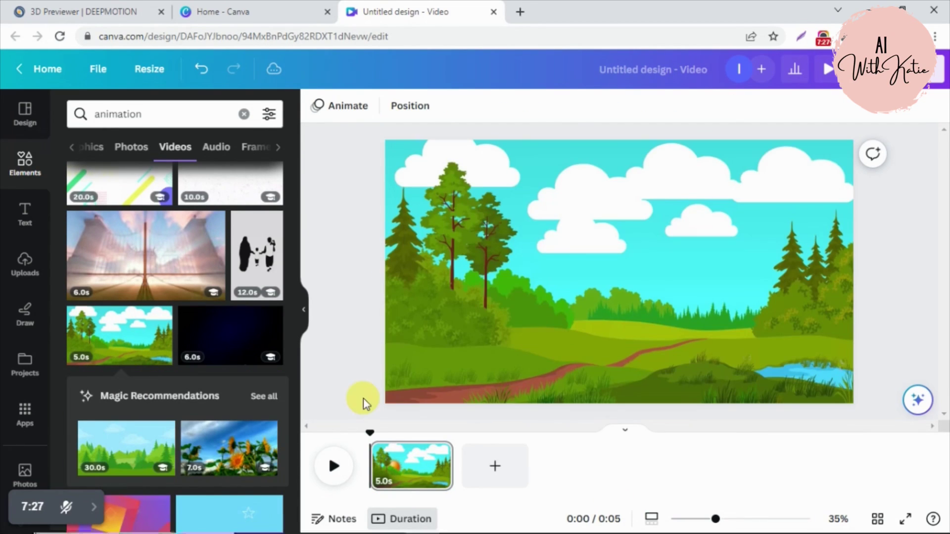
# Play the design to check the landscape background's motion and length
pyautogui.click(334, 468)
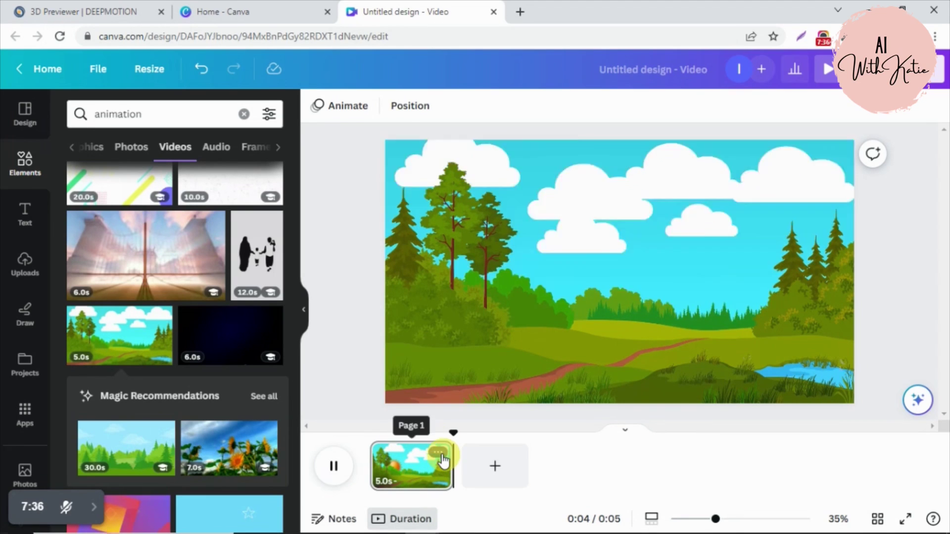
pyautogui.rightClick(416, 463)
pyautogui.click(333, 366)
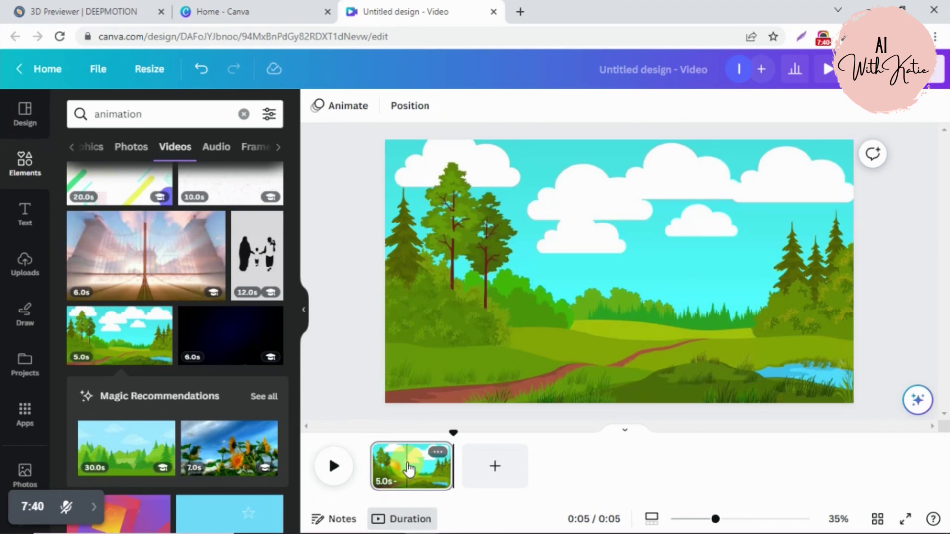
# Slow the landscape background video to a playback speed of 0.25 and preview the result
pyautogui.click(407, 466)
pyautogui.click(474, 108)
pyautogui.moveTo(157, 162); pyautogui.dragTo(119, 161)
pyautogui.click(91, 162)
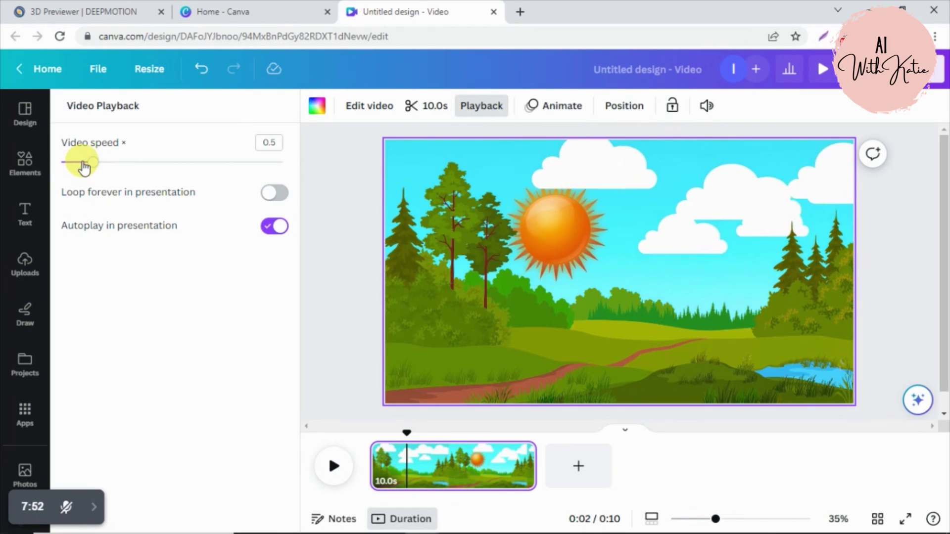
pyautogui.click(72, 163)
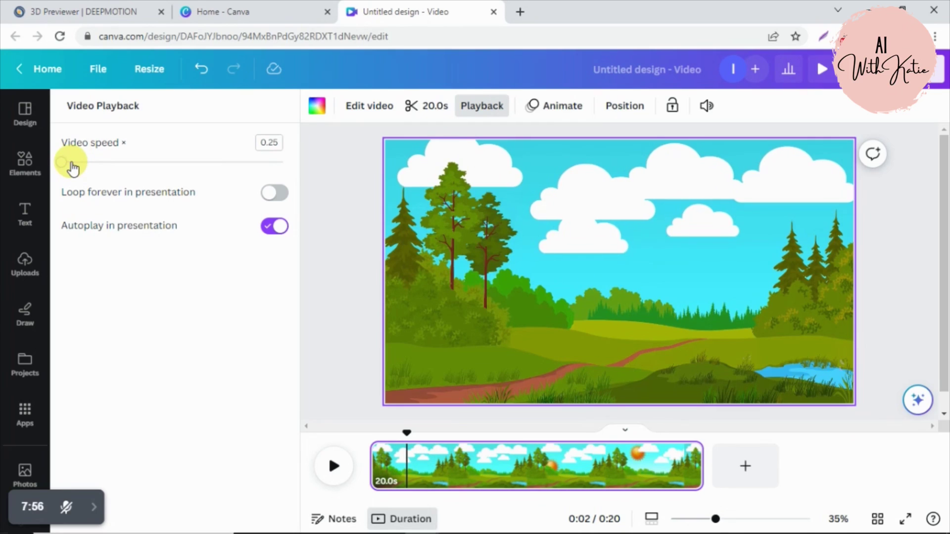
pyautogui.click(334, 465)
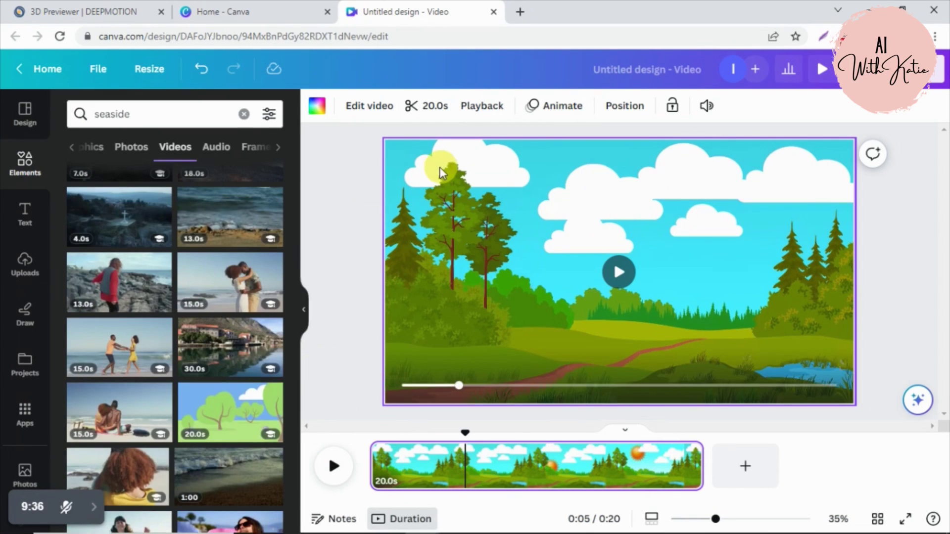
# Download the landscape design as an MP4 video at 1080p quality
pyautogui.click(920, 69)
pyautogui.click(771, 425)
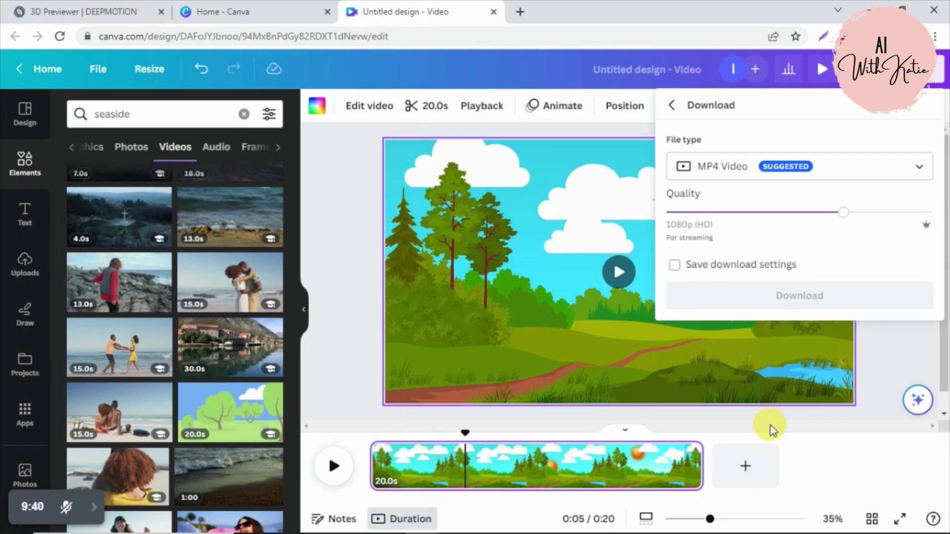
pyautogui.click(789, 295)
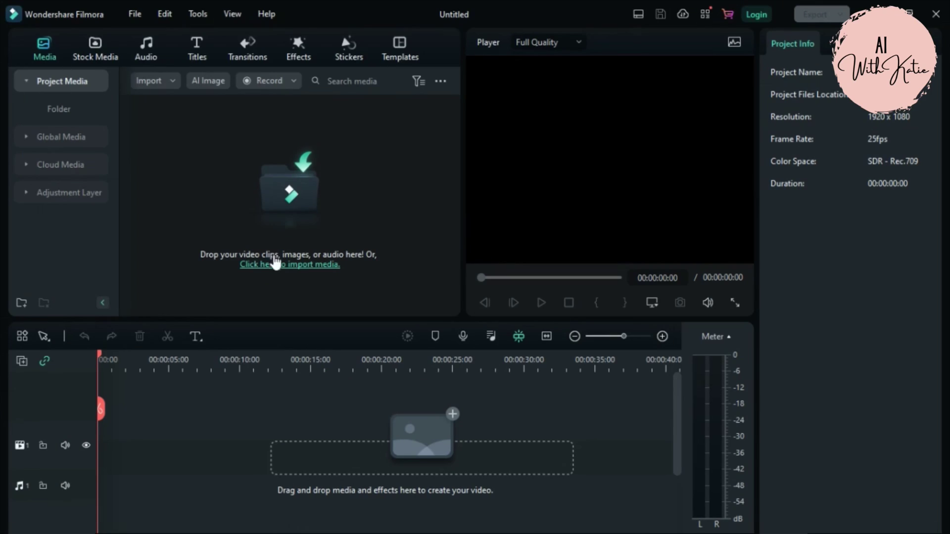
# In Wondershare Filmora, import the green-screen exercise_customModel video and the Untitled design video from Downloads
pyautogui.click(275, 263)
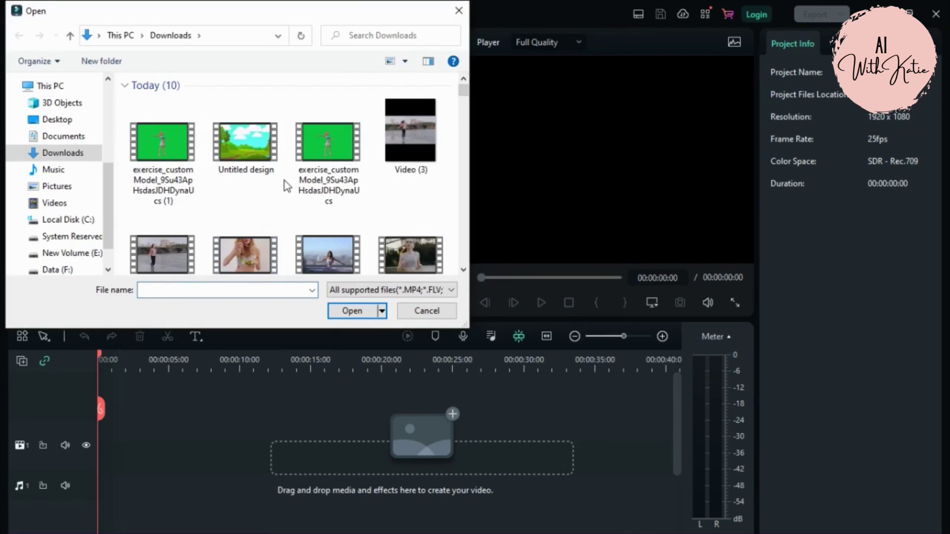
pyautogui.moveTo(284, 180); pyautogui.dragTo(163, 149)
pyautogui.click(351, 310)
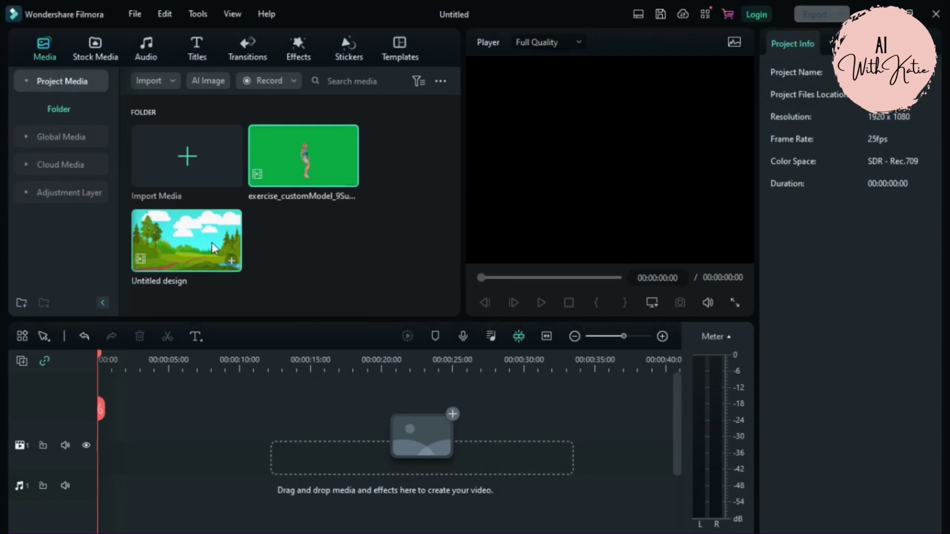
# Place both clips on the timeline, match the project to 1920 x 1080 30fps, and stack the exercise clip above the landscape clip at the start
pyautogui.moveTo(230, 260); pyautogui.dragTo(149, 445)
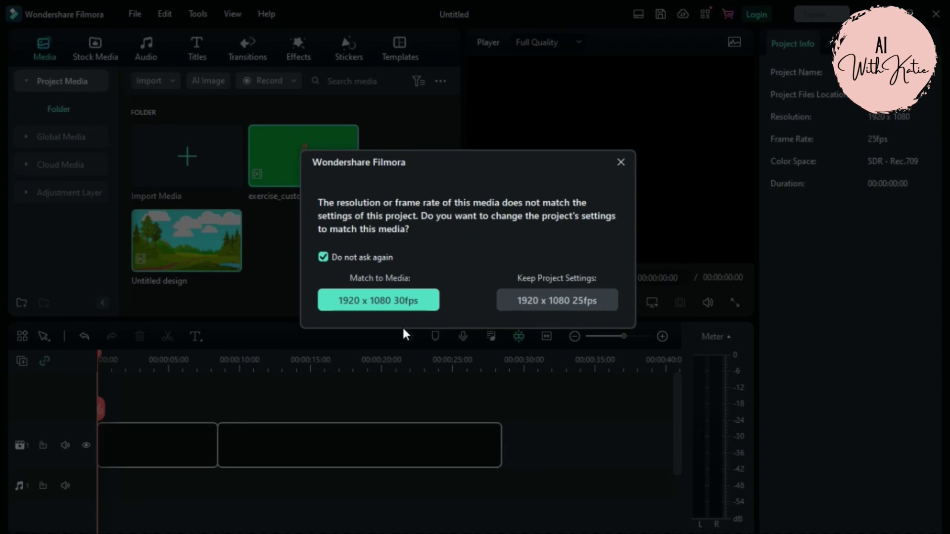
pyautogui.click(346, 301)
pyautogui.click(274, 450)
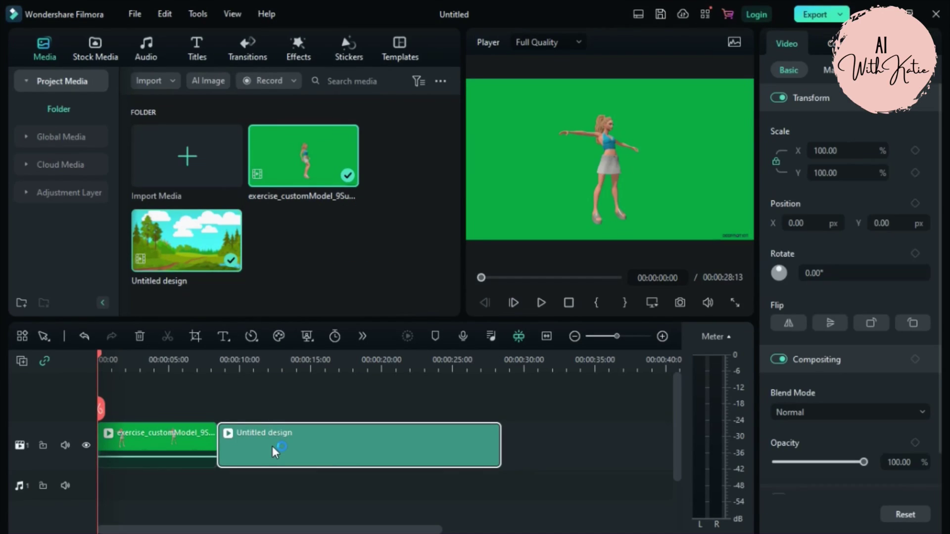
pyautogui.moveTo(273, 450); pyautogui.dragTo(156, 438)
pyautogui.moveTo(435, 438); pyautogui.dragTo(114, 404)
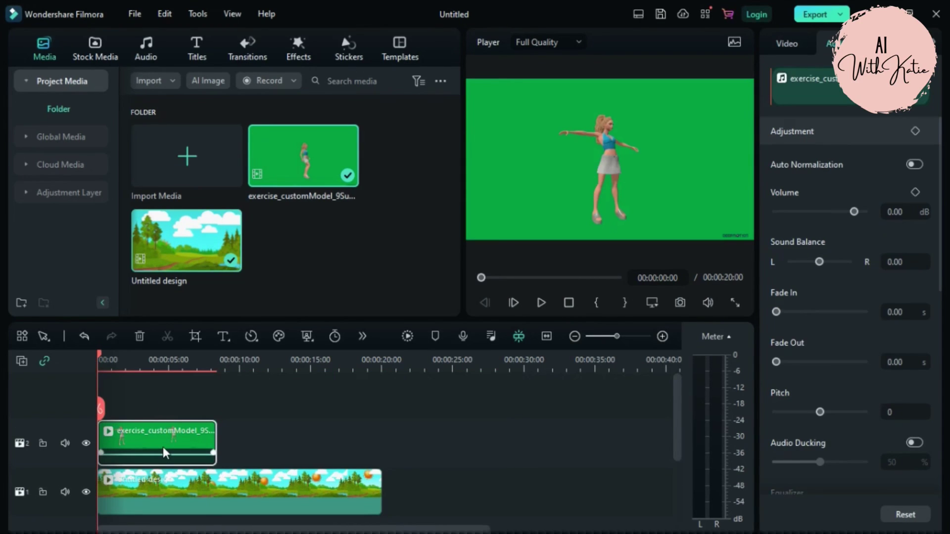
# Remove the exercise clip's green background with Chroma Key and set its custom speed to 0.41x
pyautogui.click(303, 335)
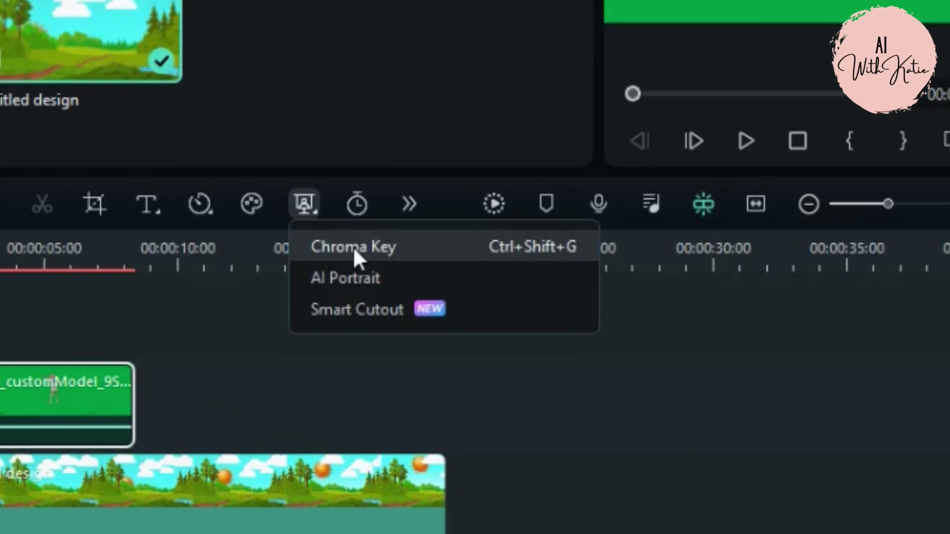
pyautogui.click(354, 250)
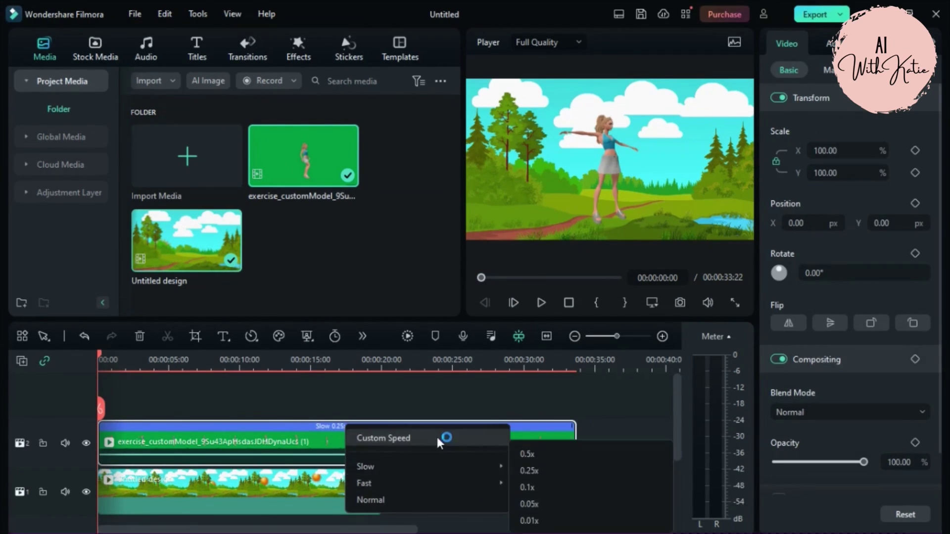
pyautogui.click(438, 438)
pyautogui.moveTo(781, 112); pyautogui.dragTo(785, 113)
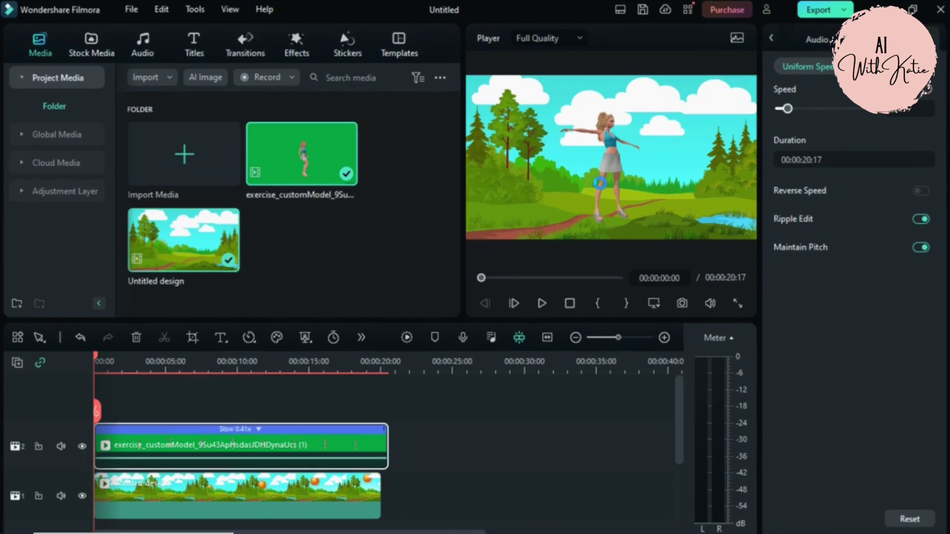
# Shrink and reposition the character slightly over the landscape, and play the composite from the beginning
pyautogui.click(607, 189)
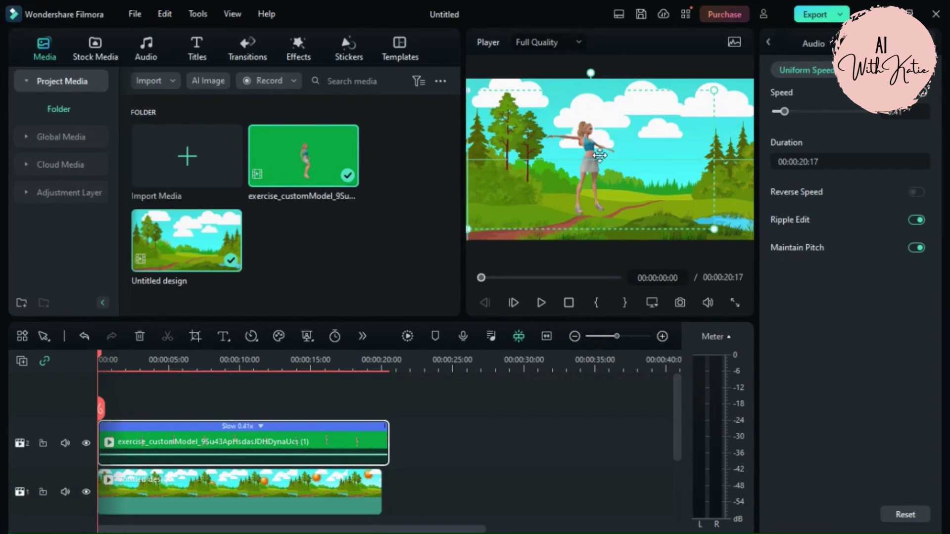
pyautogui.click(539, 302)
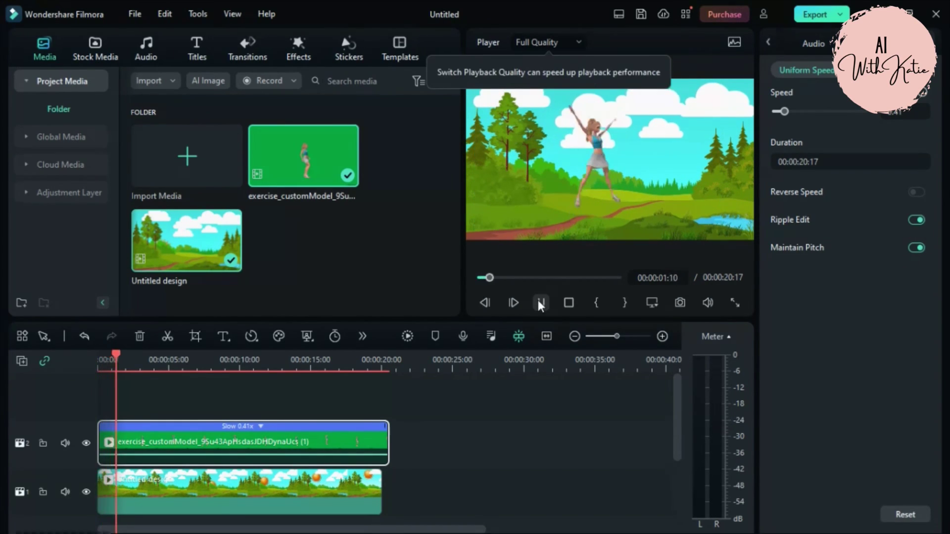